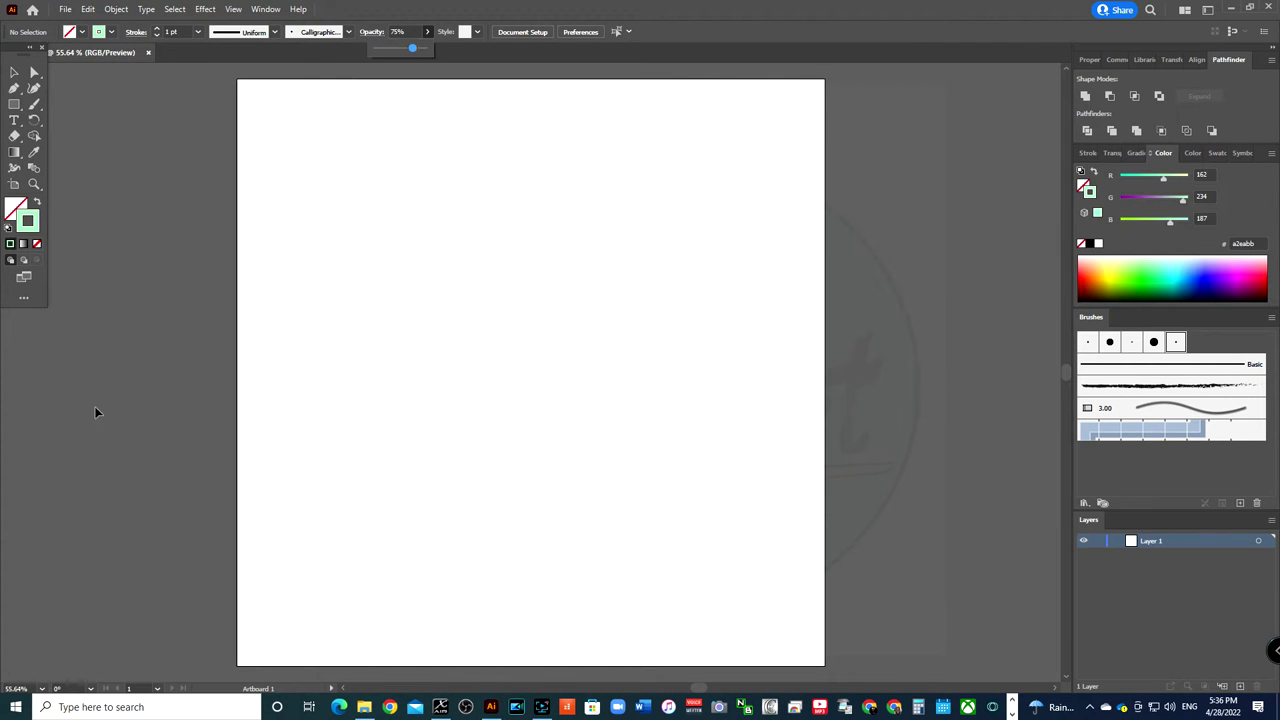
Brush light-green fur strokes along the head, across the top and down the right side.
drag(330, 440, 258, 150)
drag(480, 100, 670, 66)
drag(810, 90, 765, 128)
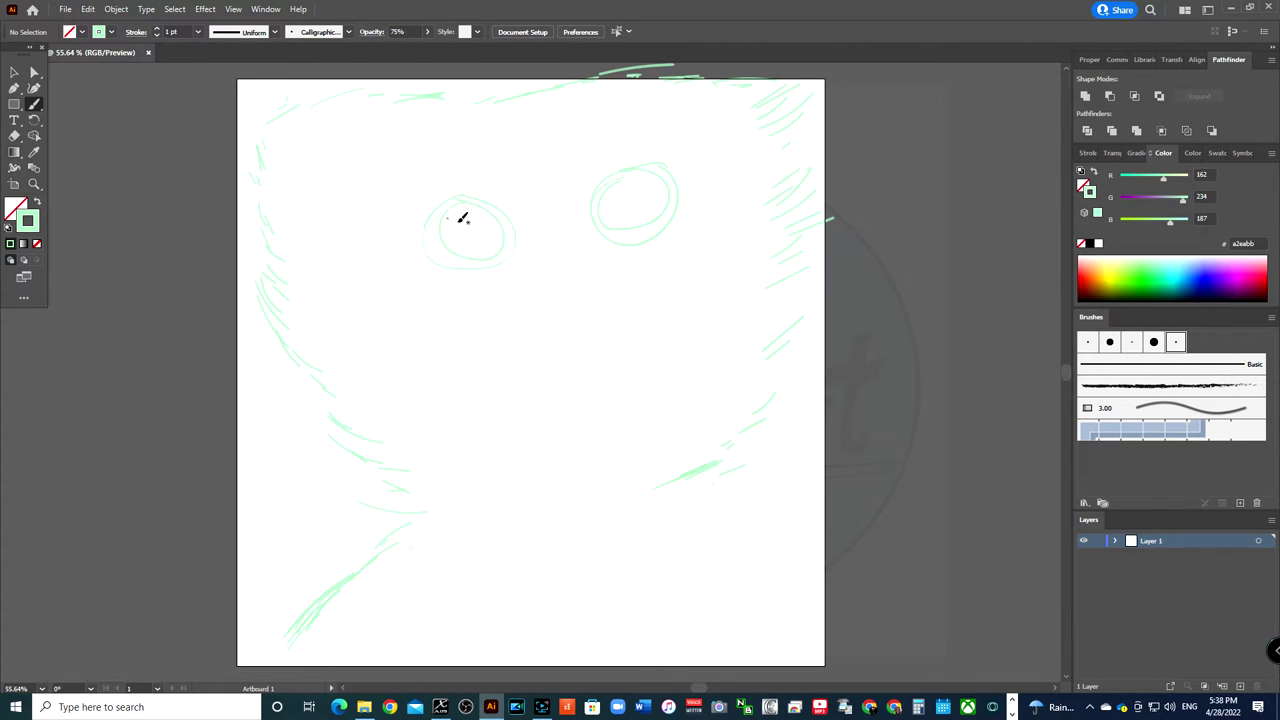
Sketch the big mouth as a closed loop, then zoom out and select all sketch strokes.
mouse_move(336, 305)
mouse_down()
mouse_move(377, 257)
mouse_move(623, 494)
mouse_move(345, 285)
mouse_up()
key(ctrl+z)
drag(372, 302, 442, 371)
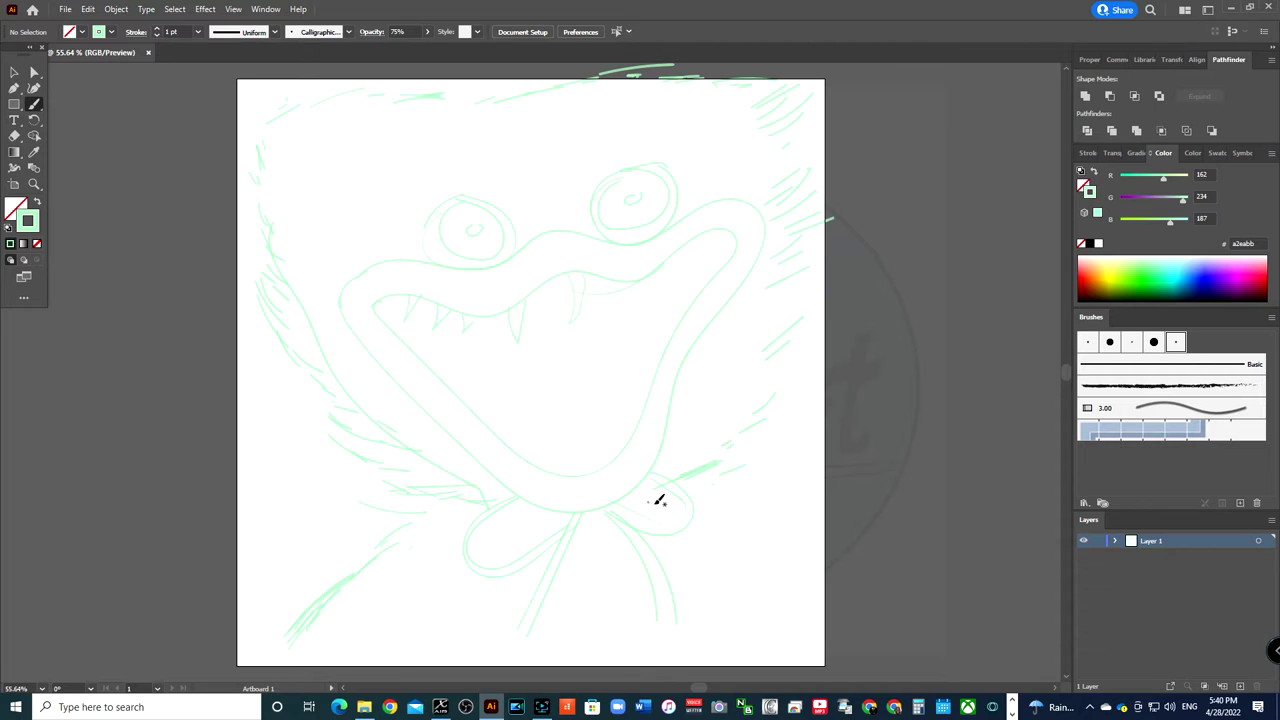
key(ctrl+minus)
key(ctrl+a)
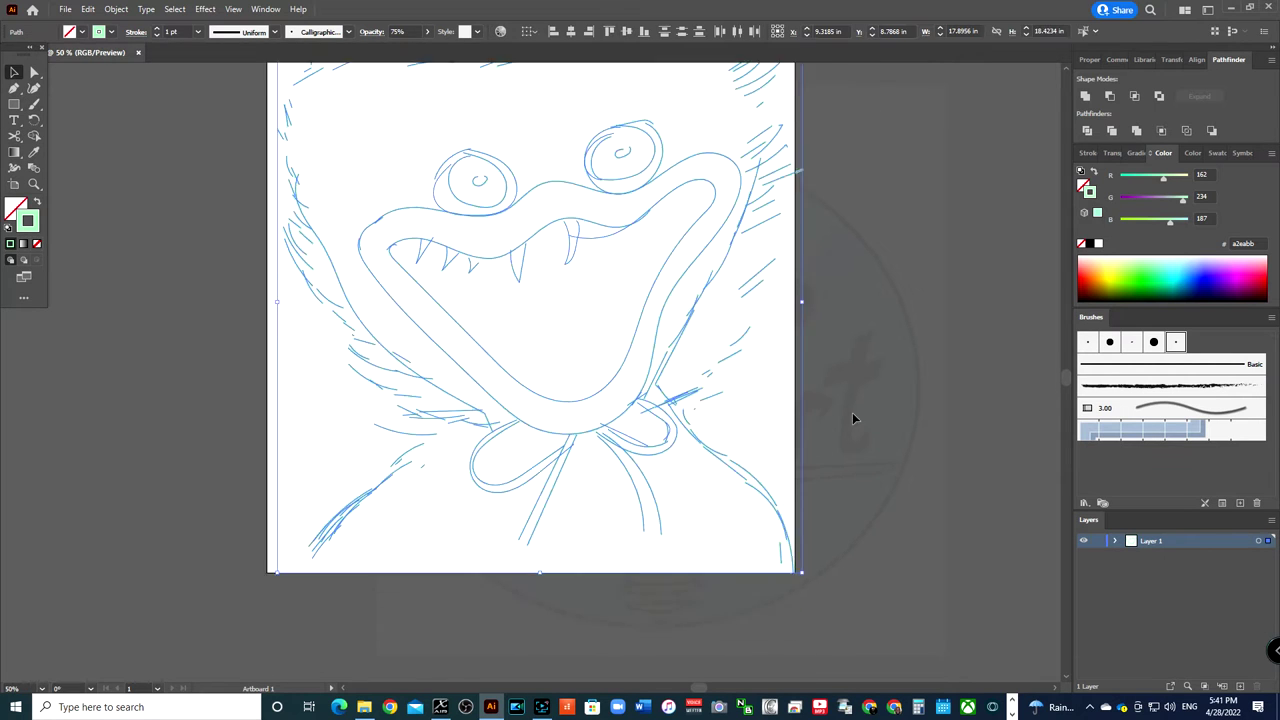
Add and reposition a horn stroke at upper left, then begin inking the mouth in black.
key(ctrl+minus)
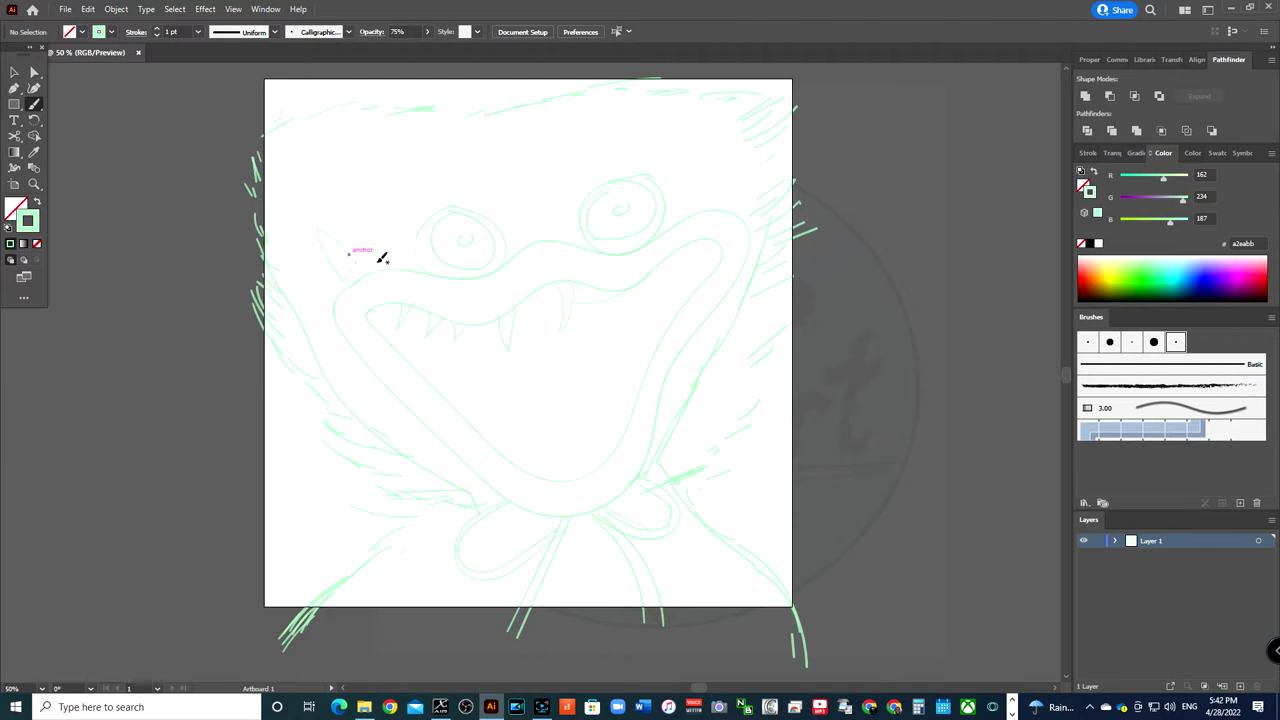
drag(381, 258, 366, 258)
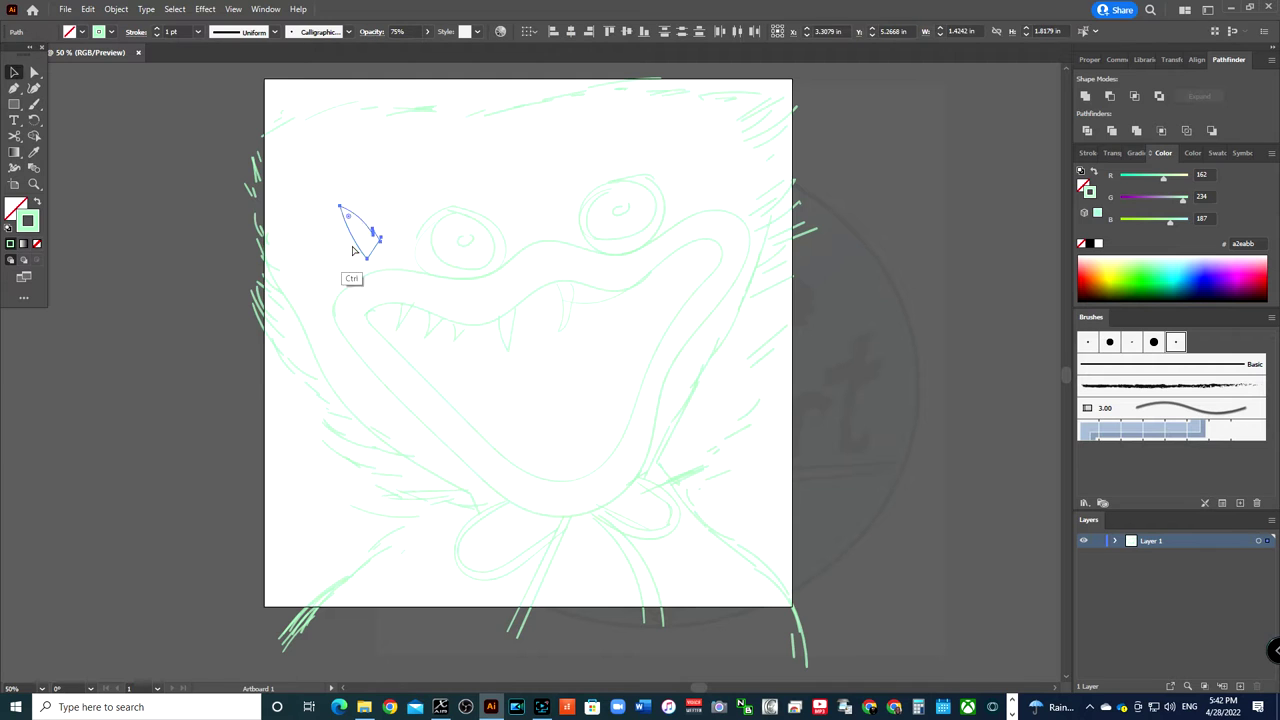
scroll(363, 249, up, 5)
scroll(391, 291, down, 4)
click(385, 326)
click(400, 315)
mouse_move(428, 343)
mouse_down()
mouse_move(466, 246)
mouse_move(526, 263)
mouse_up()
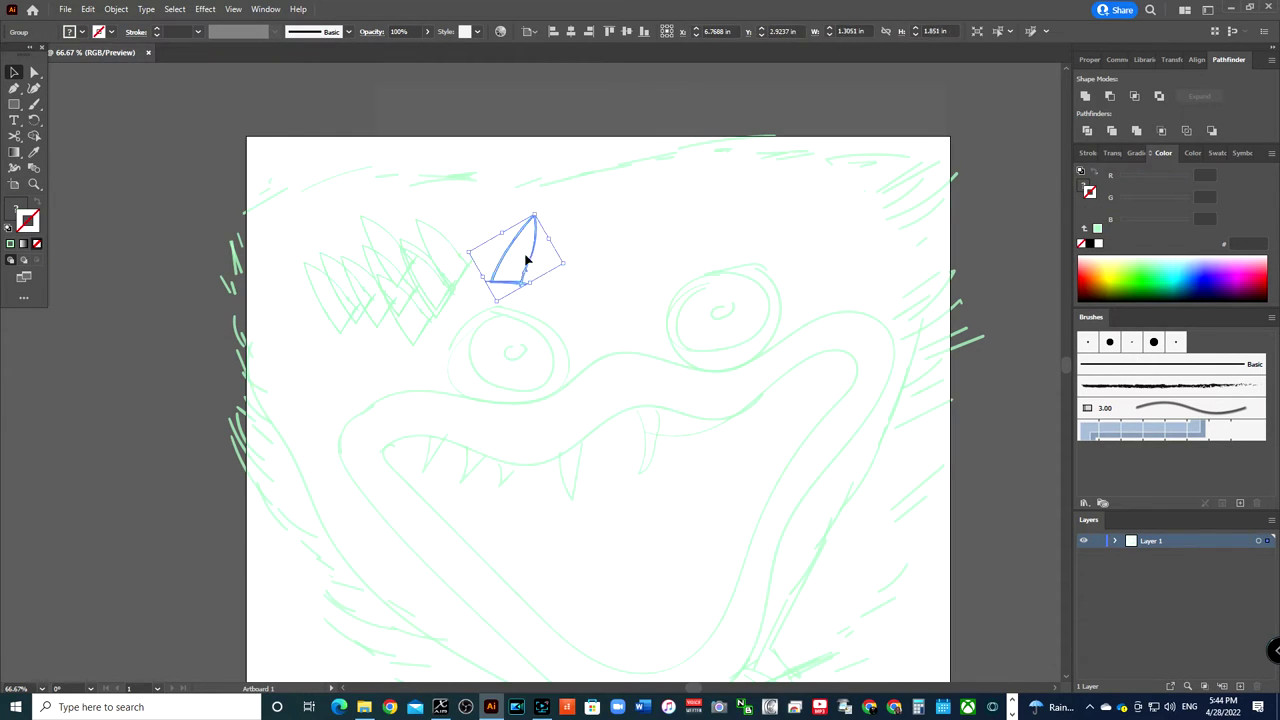
key(b)
drag(385, 372, 425, 339)
Ink the mouth's upper and left edges in black and smooth its kinked top-right corner.
drag(725, 295, 798, 315)
drag(386, 372, 479, 481)
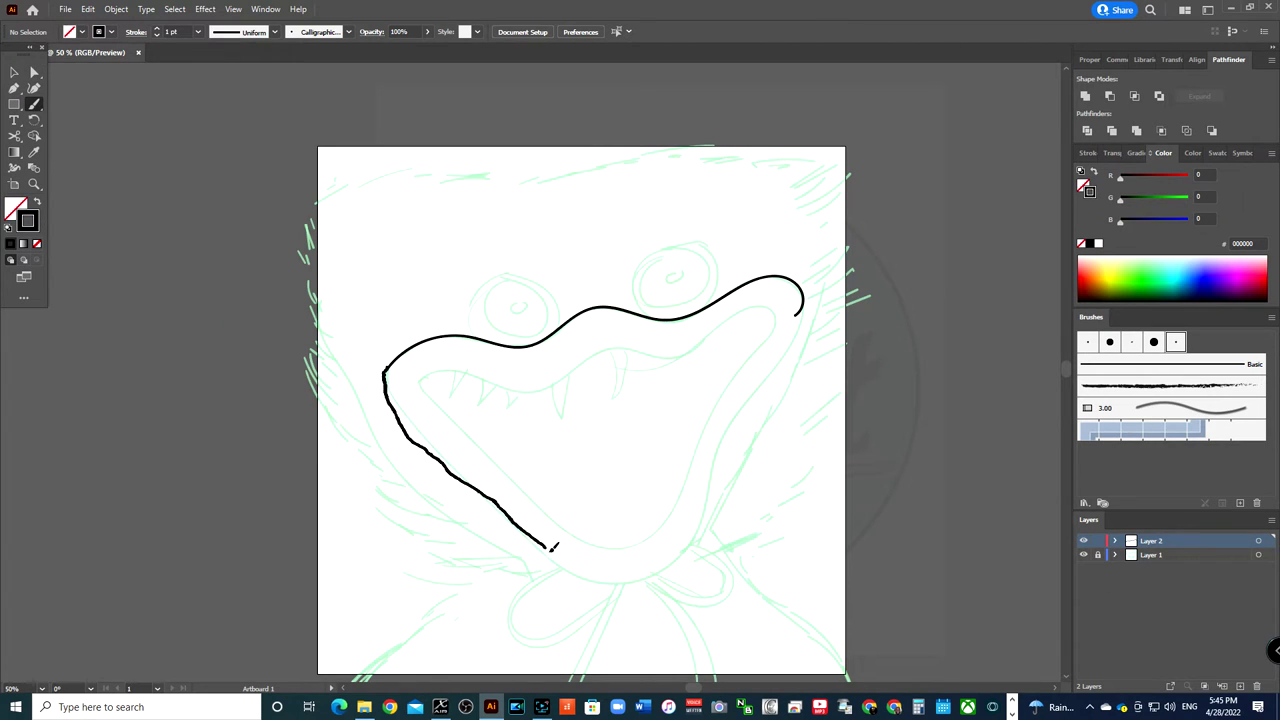
key(ctrl+1)
key(a)
click(229, 418)
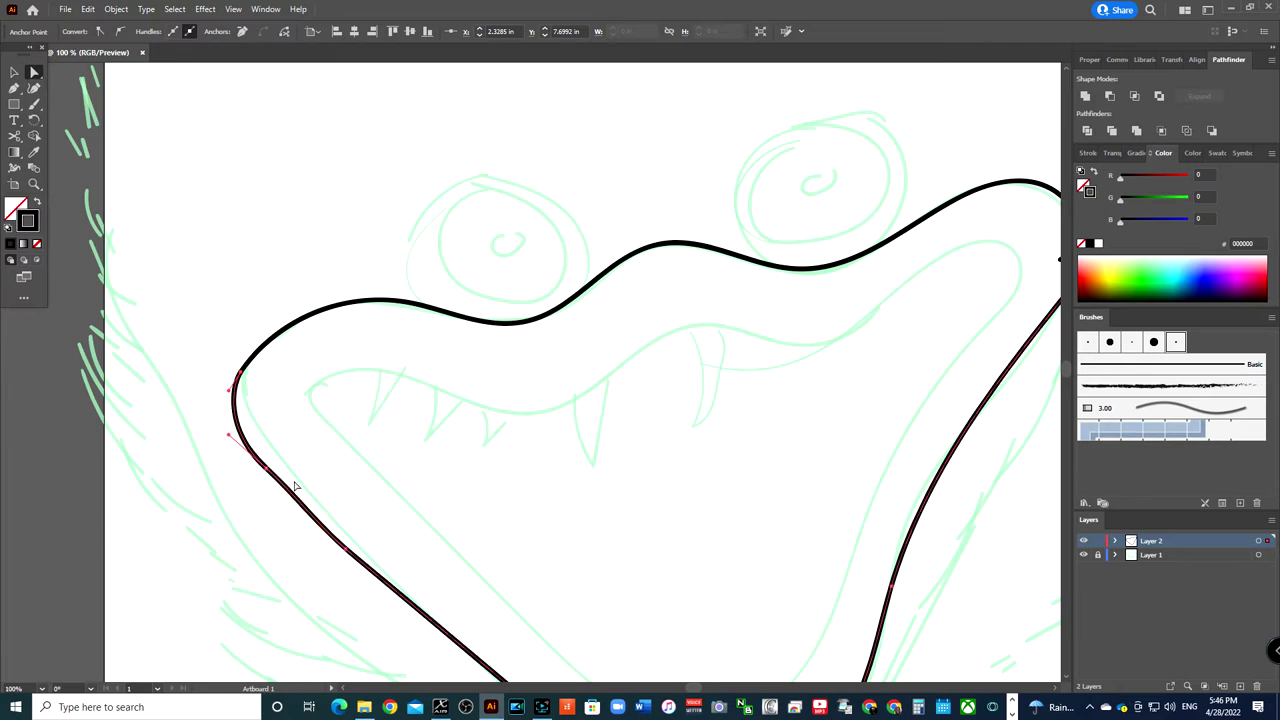
drag(884, 238, 886, 248)
click(917, 283)
Draw a solid black circle for the left eye and copy it to the right eye.
key(l)
mouse_move(247, 199)
mouse_down()
mouse_move(383, 315)
mouse_move(310, 253)
mouse_move(404, 314)
mouse_up()
key(shift+x)
key(v)
key(l)
key(shift+x)
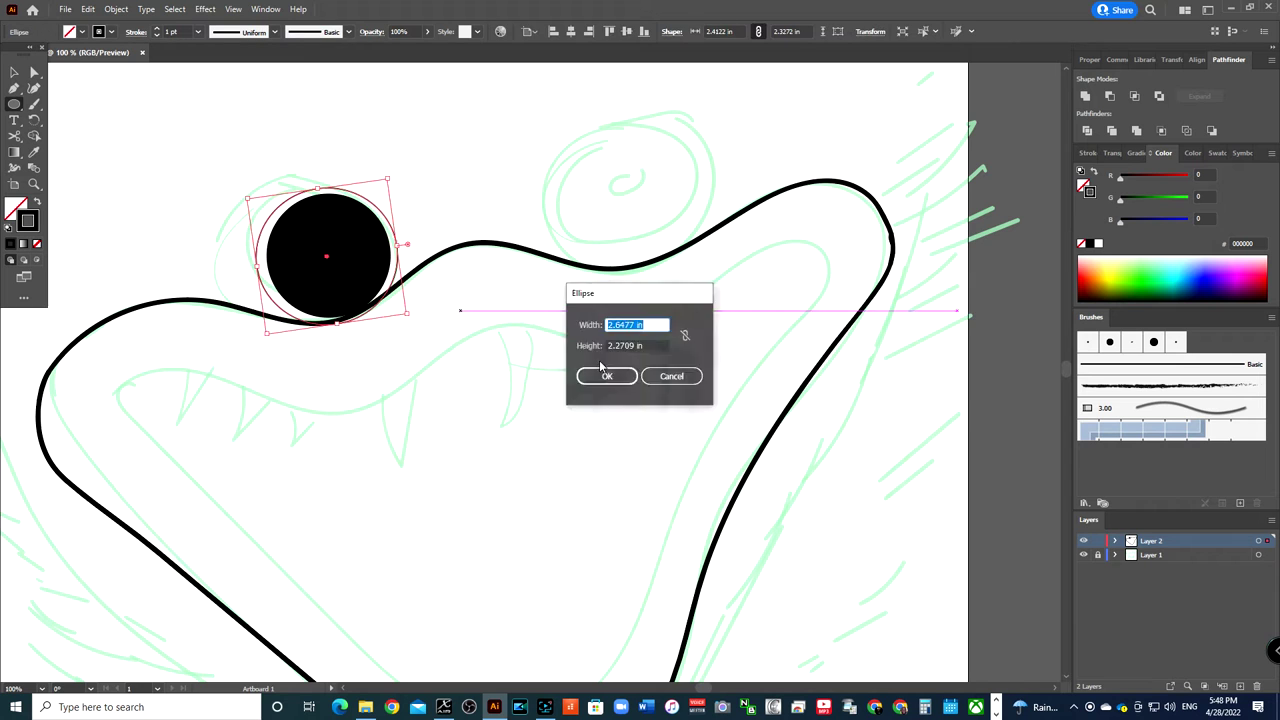
key(ctrl+minus)
key(v)
drag(563, 332, 755, 292)
key(ctrl+plus)
Save the file as huggy wuggy.ai and start the inner lip curve along the upper teeth.
key(ctrl+s)
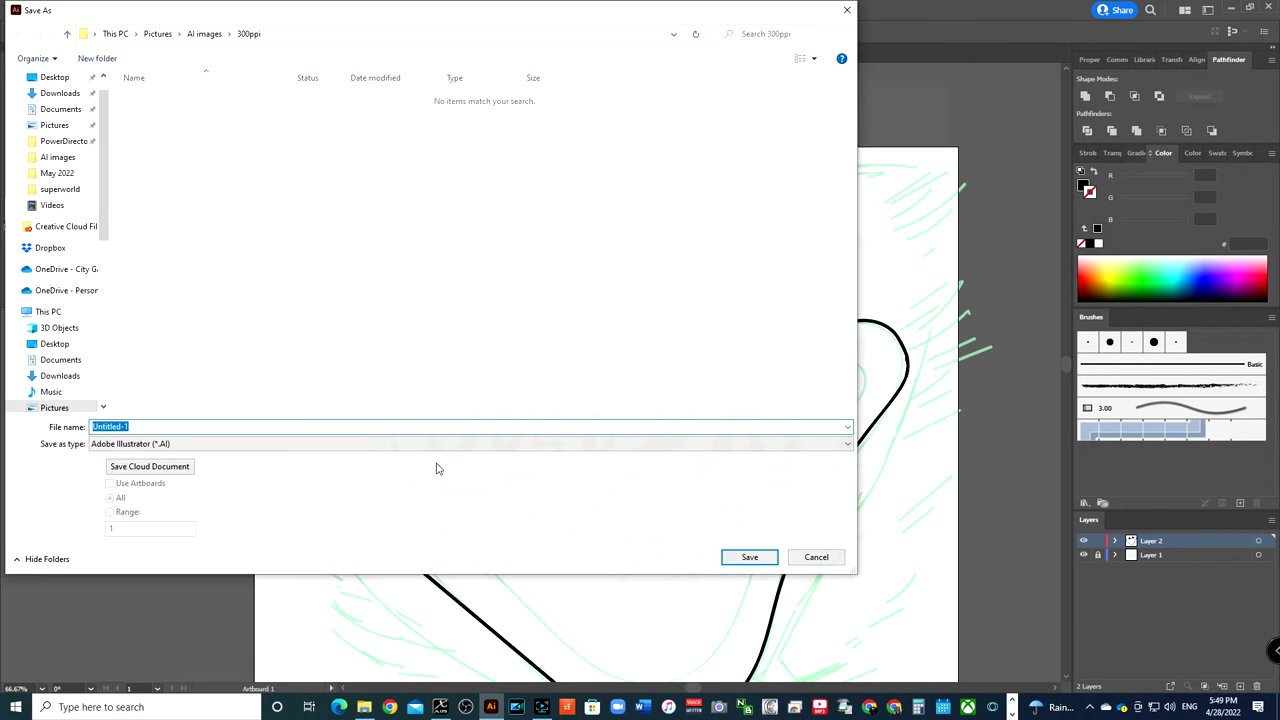
text(uggy)
key(Return)
key(p)
click(400, 343)
drag(491, 354, 546, 378)
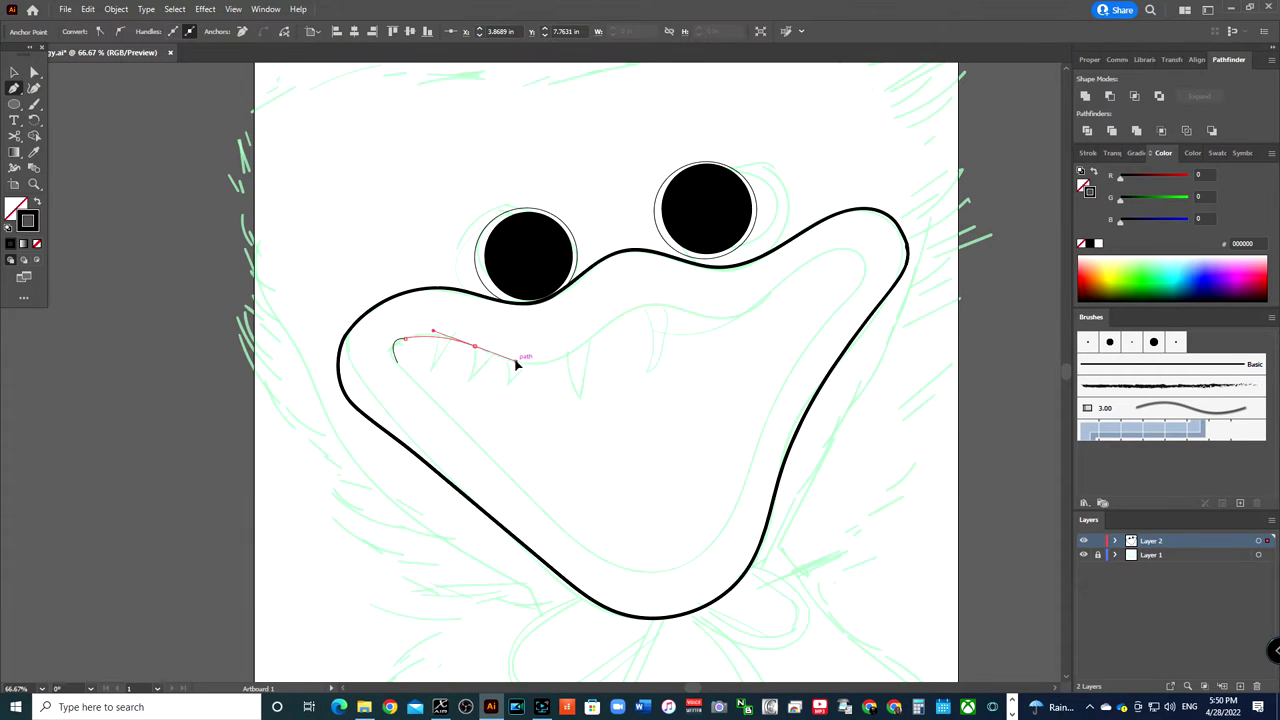
Continue the inner lip across the right, down the side and along the bottom, closing it.
drag(738, 316, 857, 366)
key(Escape)
drag(841, 250, 857, 288)
drag(705, 551, 743, 517)
drag(595, 555, 577, 531)
drag(393, 345, 423, 391)
Adjust the inner lip's upper anchors and smooth its top-right corner.
key(v)
click(652, 318)
key(a)
drag(652, 316, 652, 312)
mouse_move(491, 357)
mouse_down()
mouse_move(517, 372)
mouse_move(521, 542)
mouse_move(343, 514)
mouse_up()
click(857, 258)
key(ctrl+plus)
key(ctrl+plus)
key(ctrl+plus)
key(ctrl+minus)
key(ctrl+minus)
key(ctrl+minus)
Discard stray side and eyebrow strokes, then ink the head outline across the top and right side.
key(v)
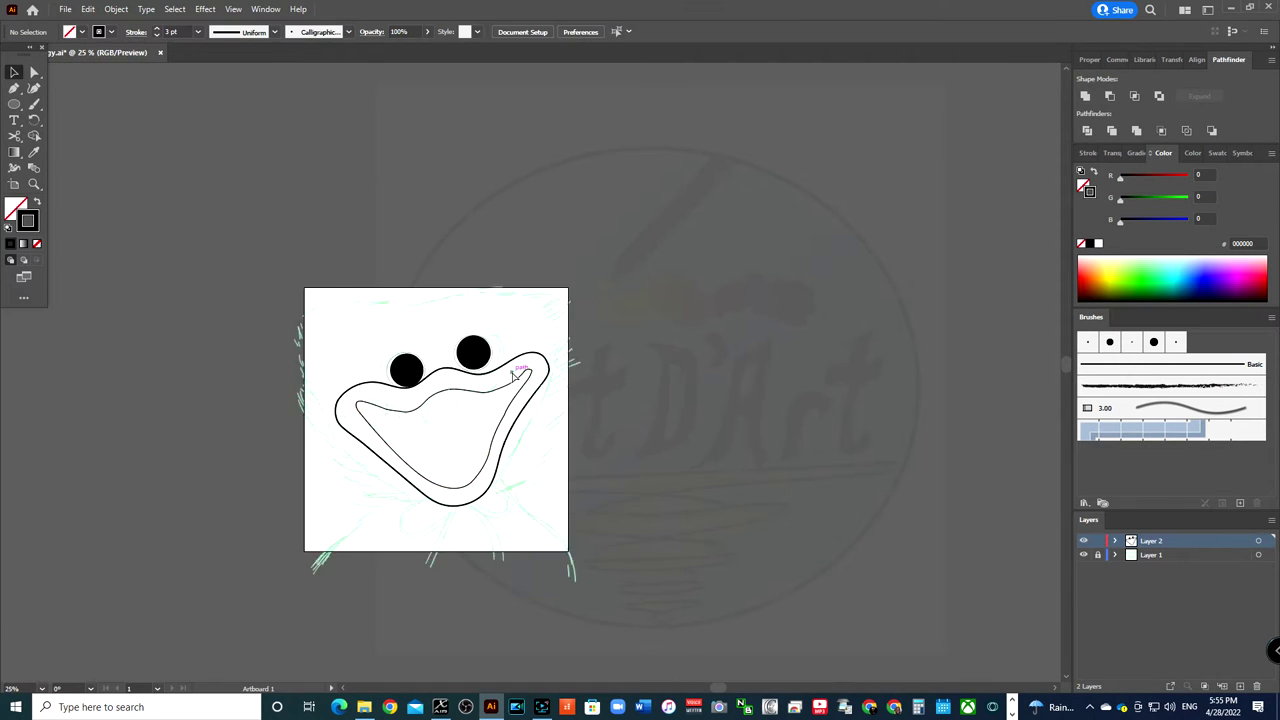
click(158, 477)
key(b)
drag(251, 400, 180, 90)
key(ctrl+z)
key(ctrl+minus)
drag(494, 160, 636, 153)
drag(523, 198, 703, 166)
key(ctrl+z)
key(ctrl+z)
key(ctrl+plus)
key(ctrl+minus)
drag(260, 130, 640, 485)
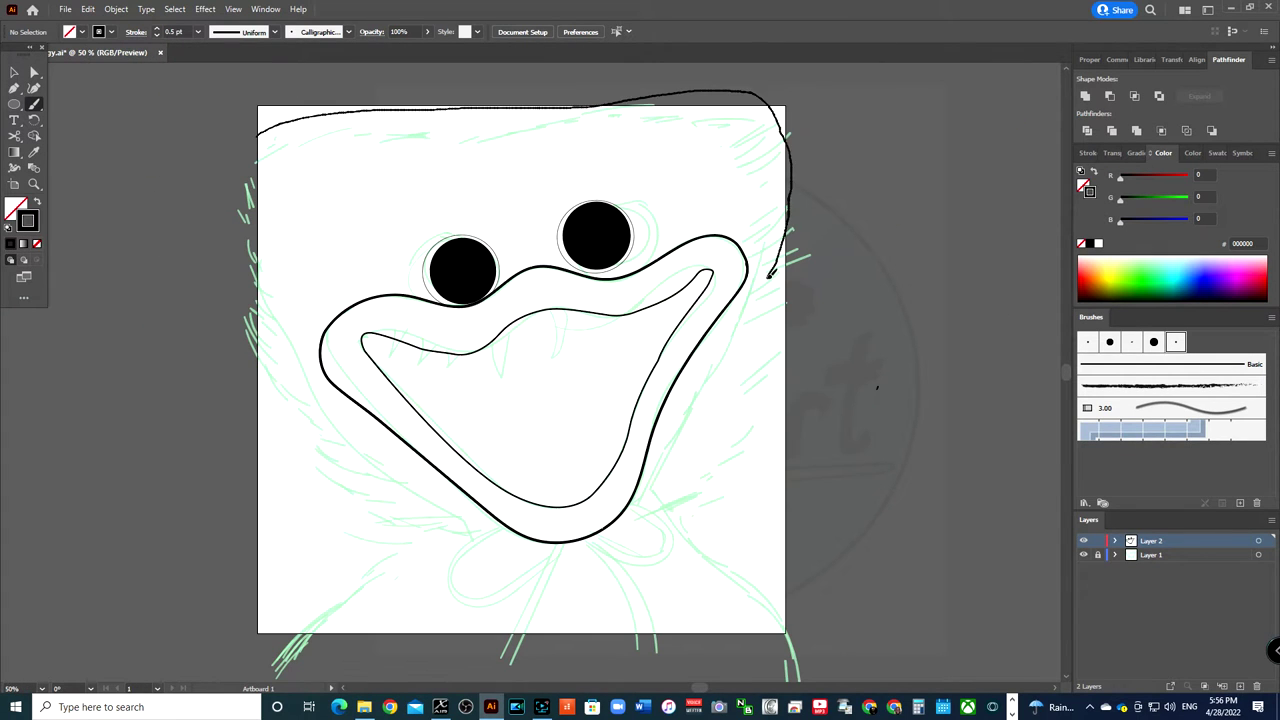
Ink the left side of the head up to the top, discarding a short stray stroke.
key(b)
mouse_move(260, 115)
mouse_down()
mouse_move(486, 514)
mouse_move(300, 400)
mouse_up()
key(ctrl+z)
key(ctrl+z)
mouse_move(462, 505)
mouse_down()
mouse_move(478, 533)
mouse_move(258, 112)
mouse_up()
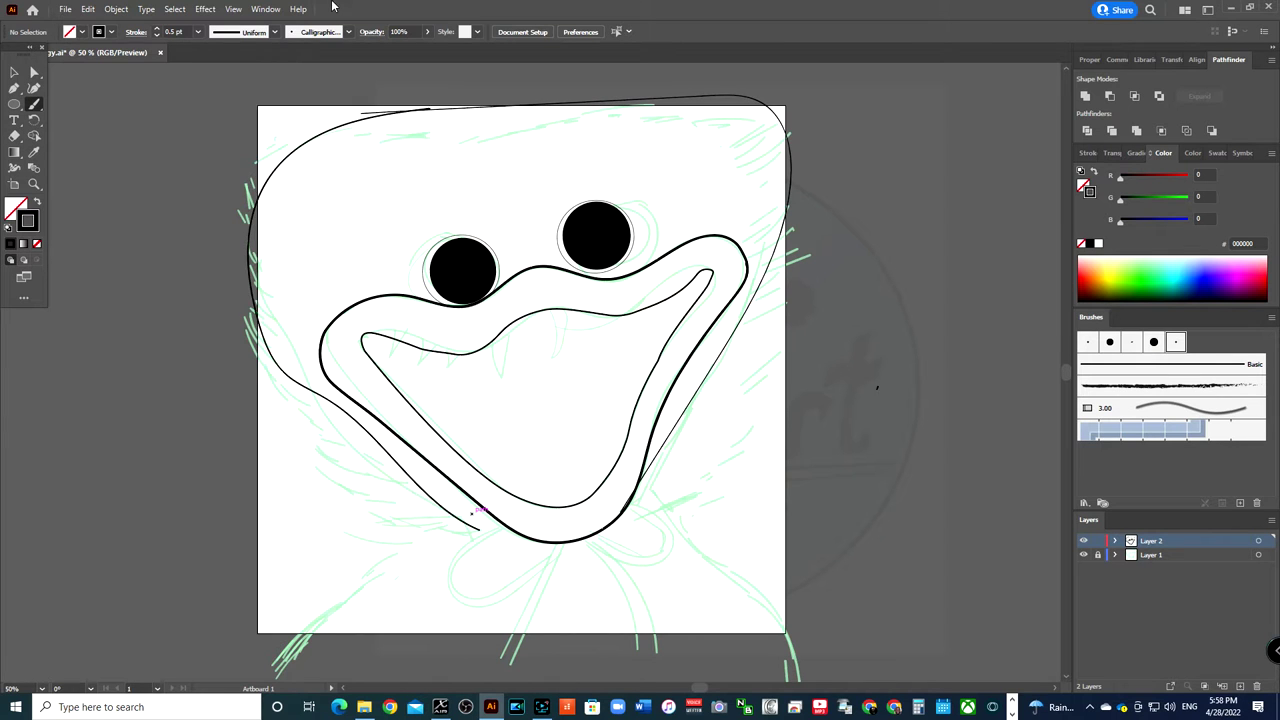
Select the top head stroke and inspect where the head strokes join.
key(ctrl+plus)
key(ctrl+plus)
key(ctrl+plus)
key(v)
click(412, 373)
key(a)
click(632, 377)
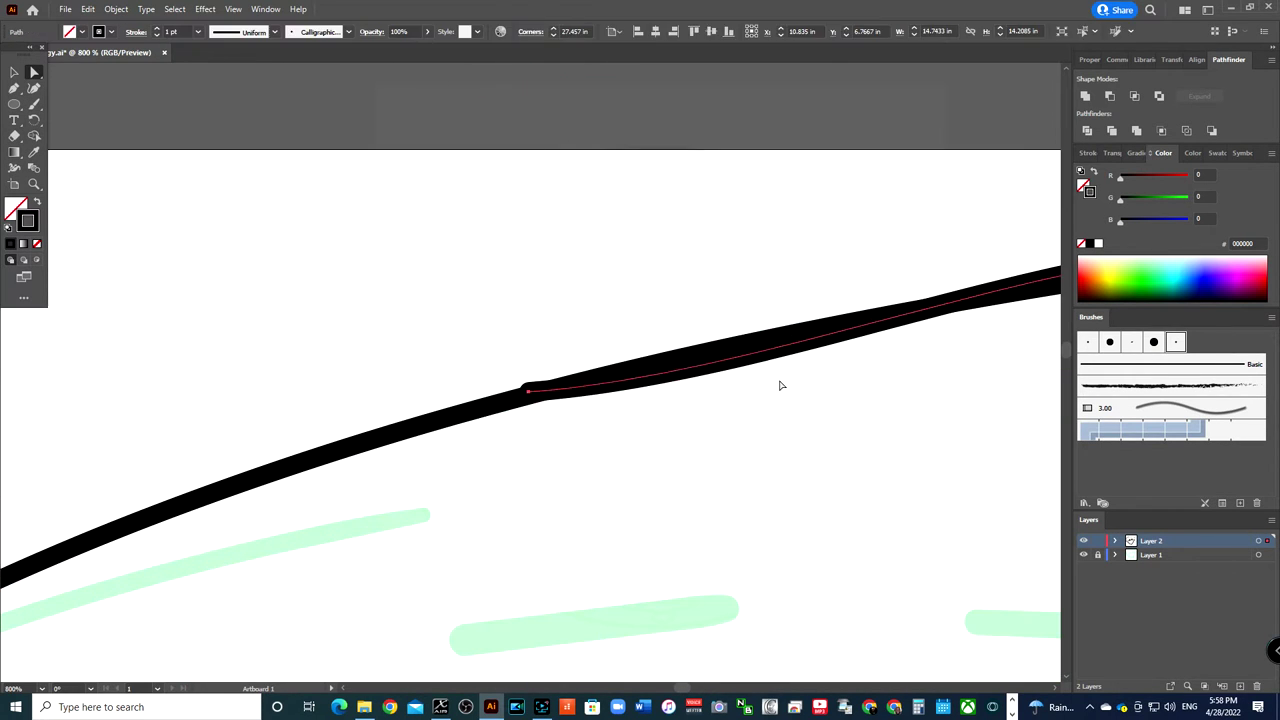
key(ctrl+0)
key(ctrl+plus)
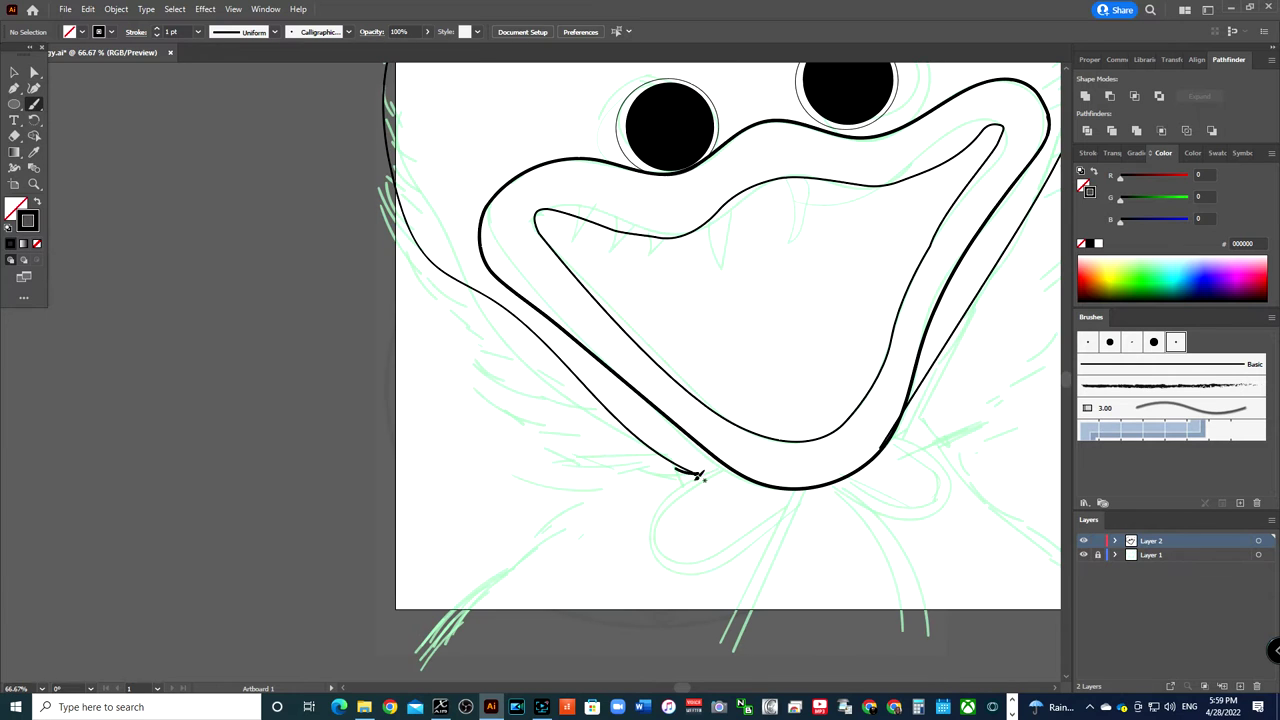
scroll(894, 449, right, 3)
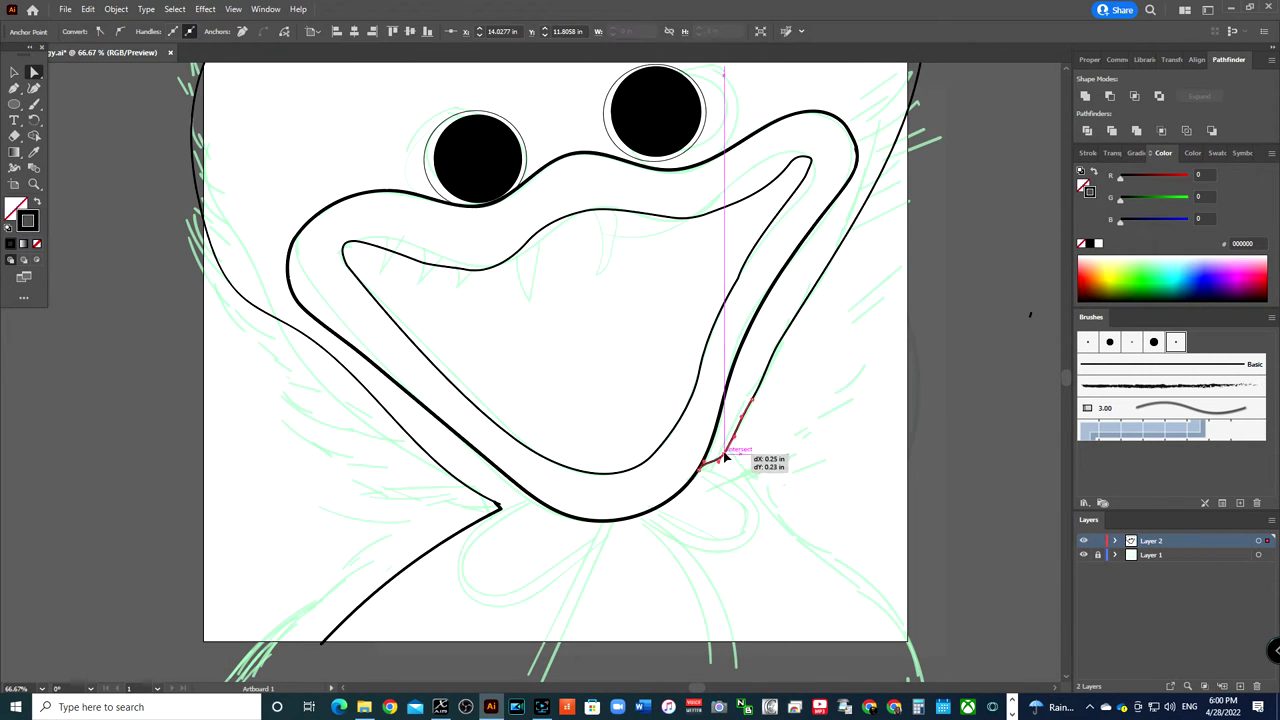
Ink the body's right diagonal side and long bottom edge, removing a stray curve.
scroll(735, 388, down, 1)
drag(712, 398, 912, 615)
drag(320, 578, 940, 625)
drag(510, 438, 548, 446)
key(ctrl+z)
Draw the left bow loop's inner and outer edges with the Pen tool.
key(p)
click(457, 437)
drag(495, 542, 543, 529)
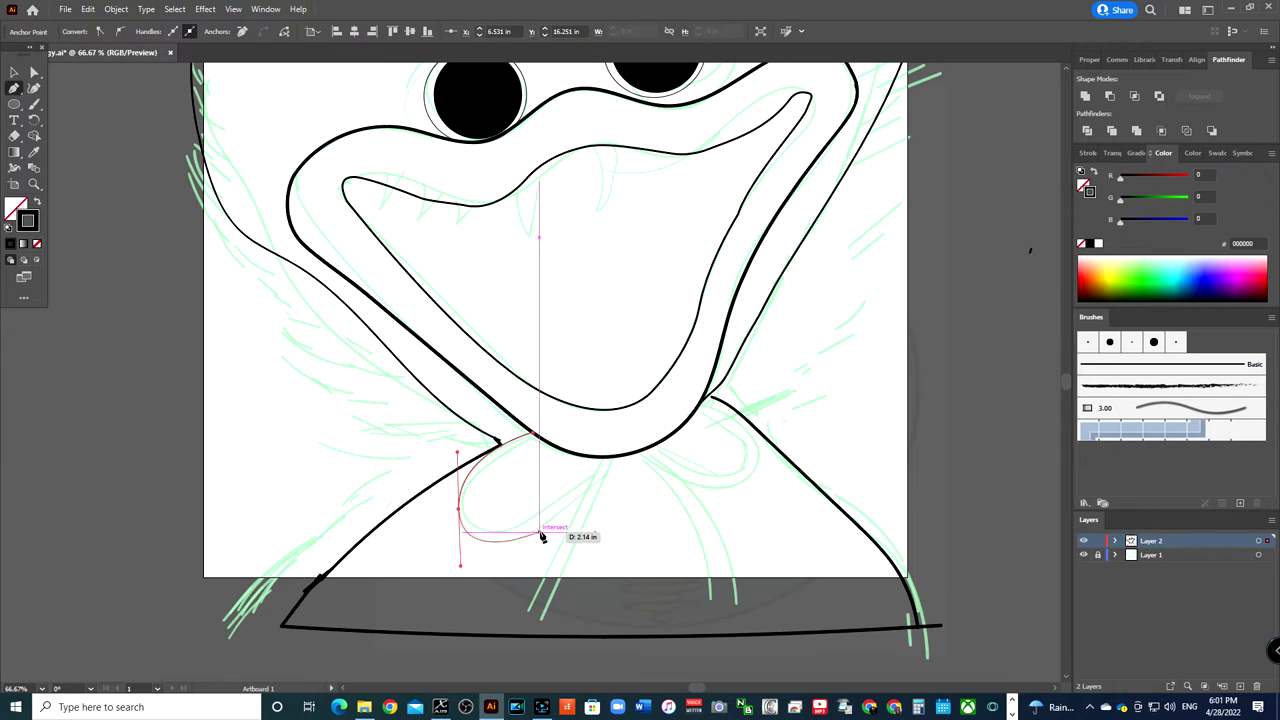
click(588, 486)
scroll(541, 440, up, 2)
click(545, 400)
drag(378, 588, 400, 630)
mouse_move(525, 625)
mouse_down()
mouse_move(575, 600)
mouse_move(545, 630)
mouse_up()
click(688, 480)
Add the short ribbon line below the mouth.
scroll(695, 455, down, 2)
click(645, 368)
click(650, 365)
scroll(535, 375, up, 2)
key(a)
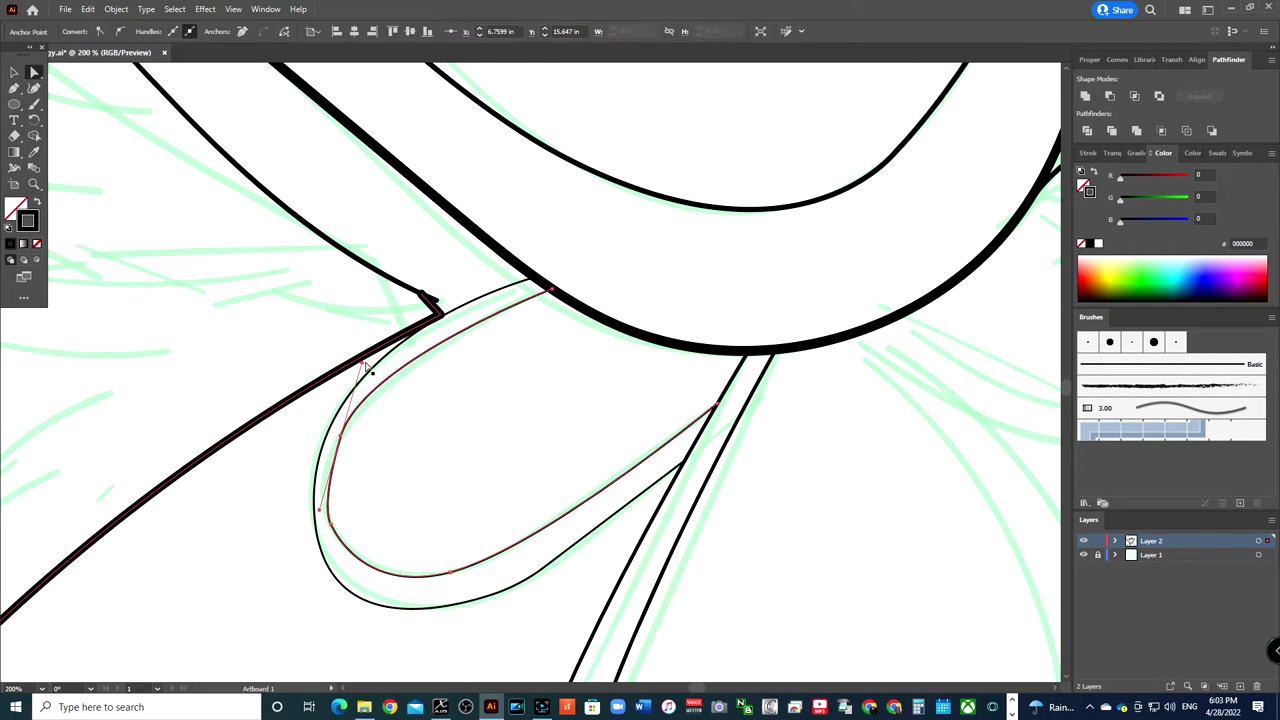
scroll(529, 600, down, 3)
Copy the bow loop and ribbon to the right, reflect it and position it.
key(v)
click(591, 491)
drag(591, 491, 829, 491)
right_click(848, 440)
click(1074, 407)
click(1020, 620)
mouse_move(829, 443)
mouse_down()
mouse_move(837, 453)
mouse_move(812, 386)
mouse_up()
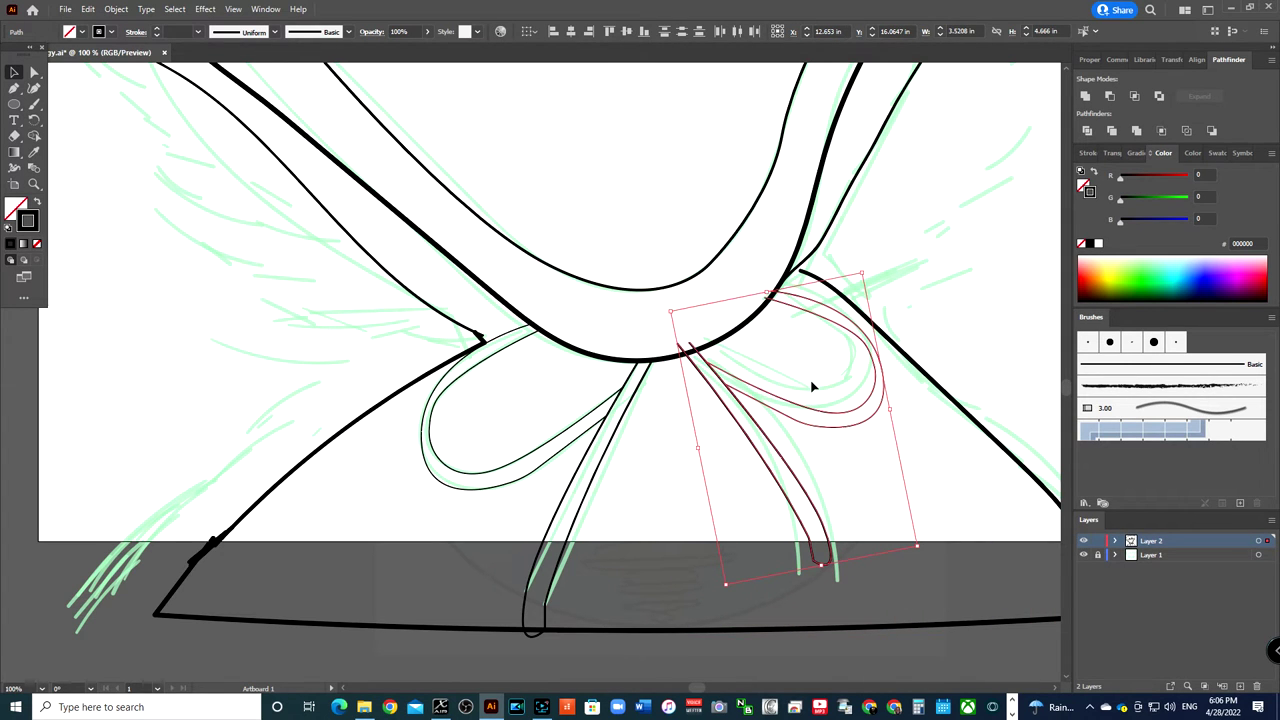
click(751, 271)
key(a)
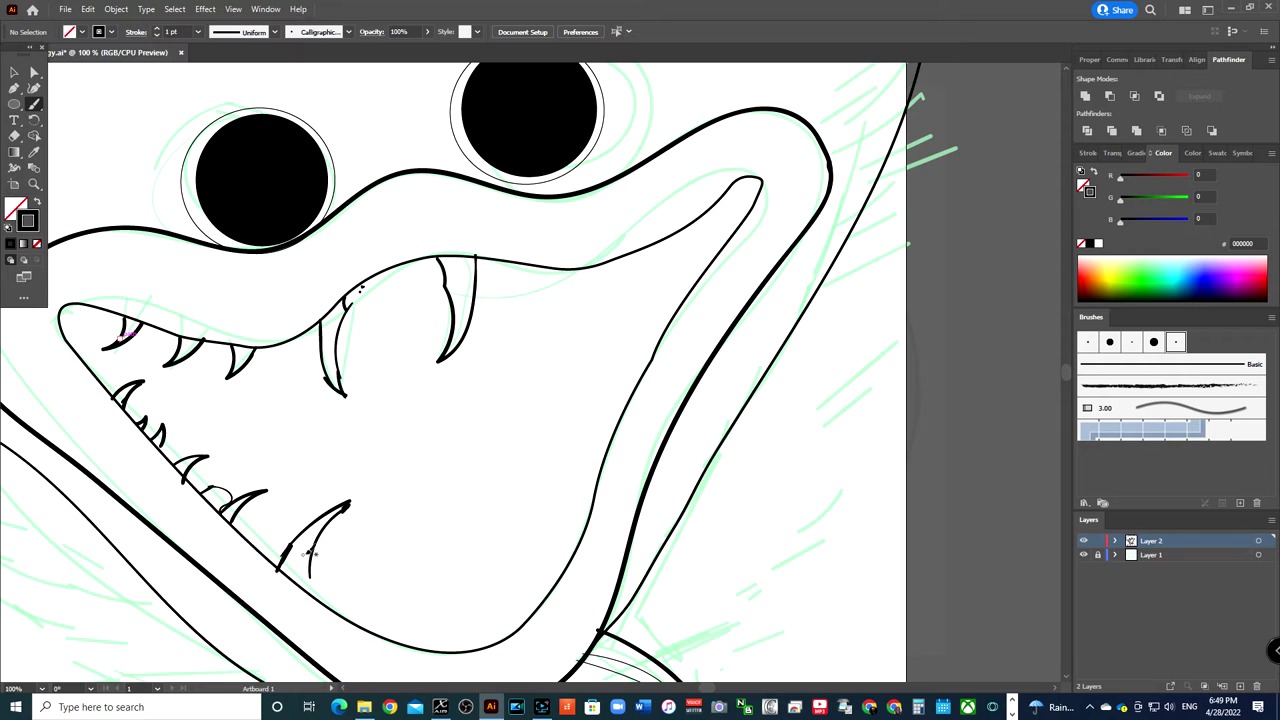
Brush several small teeth along the lower jaw and toward the right of the mouth.
key(ctrl+plus)
drag(418, 506, 395, 610)
drag(456, 483, 505, 568)
drag(526, 434, 588, 490)
drag(512, 320, 640, 318)
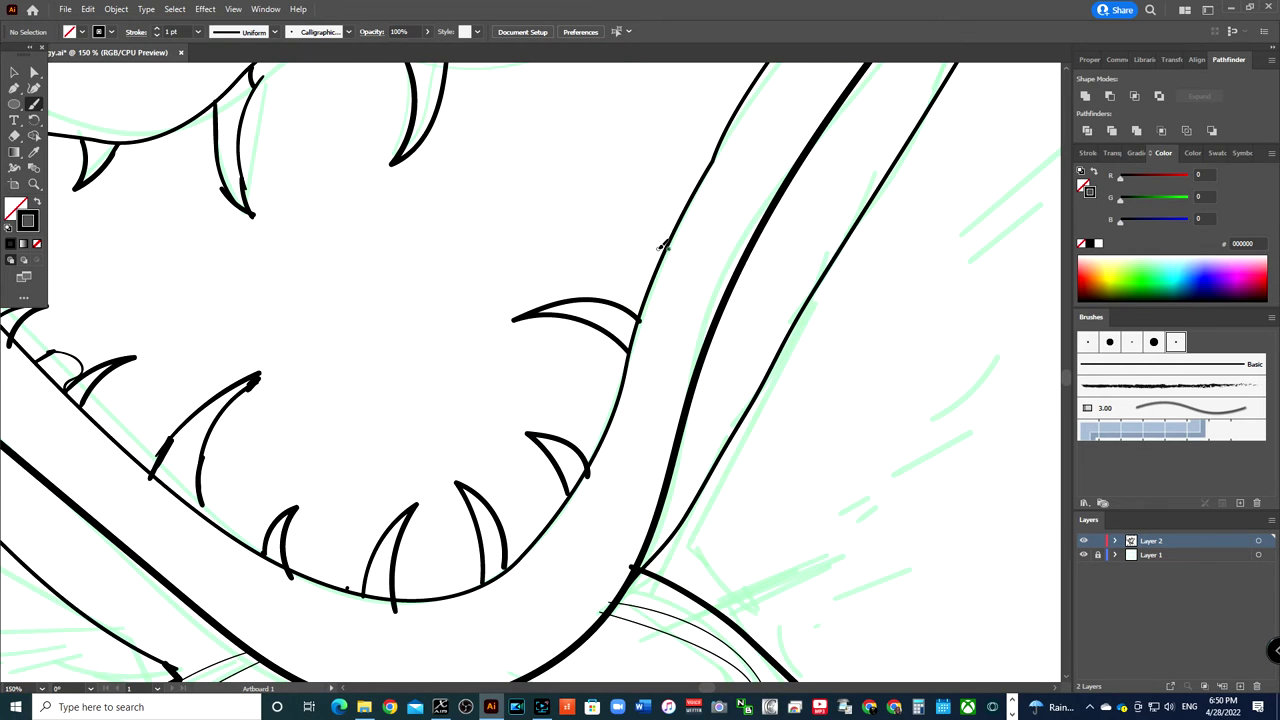
Brush teeth along the upper jaw and a thin lower-left tooth, undoing the last one.
scroll(669, 283, up, 3)
drag(254, 296, 285, 330)
drag(300, 268, 340, 330)
drag(364, 245, 390, 292)
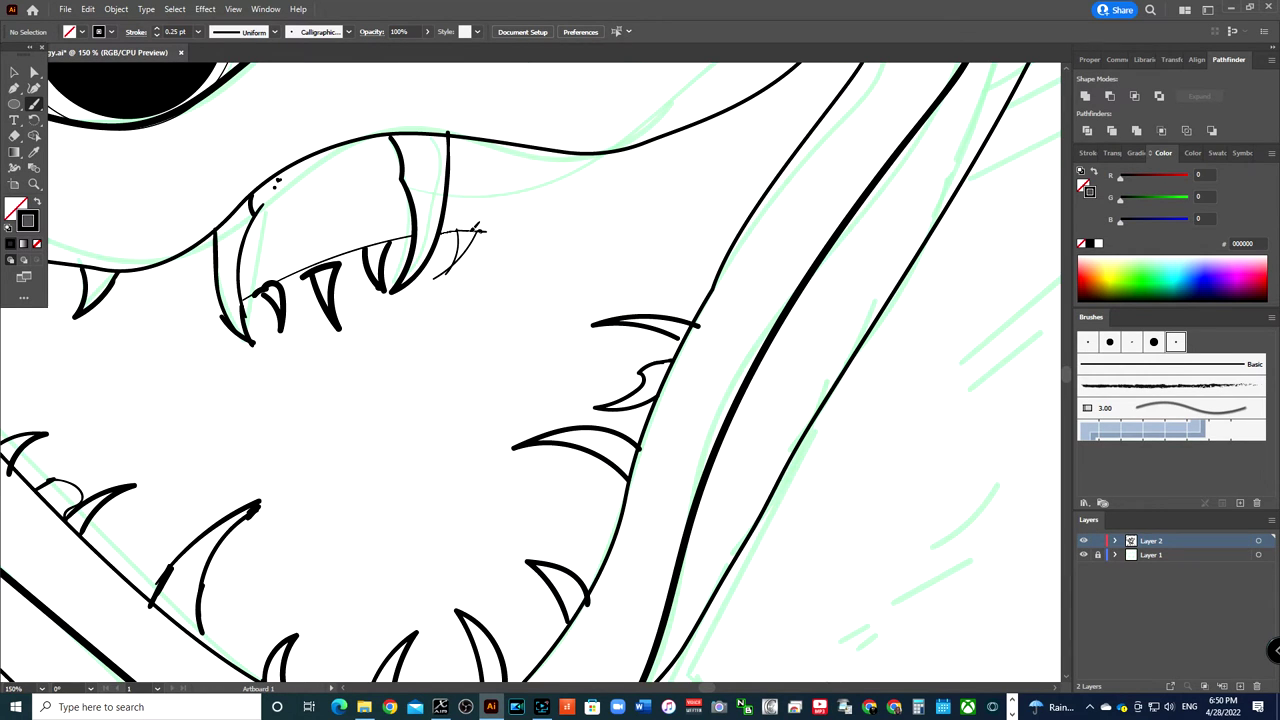
drag(113, 556, 148, 588)
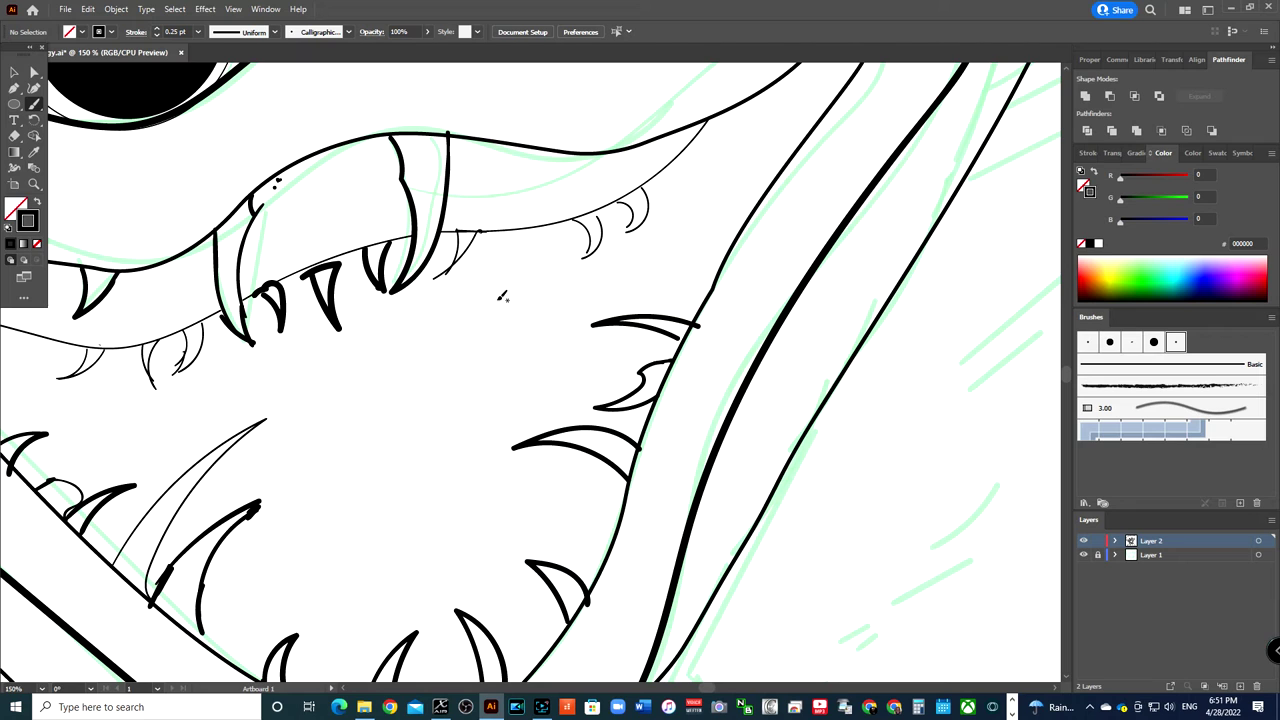
key(ctrl+z)
key(ctrl+z)
key(ctrl+z)
Add four small teeth along the inner jaw line and fit the artboard in view.
scroll(262, 240, up, 4)
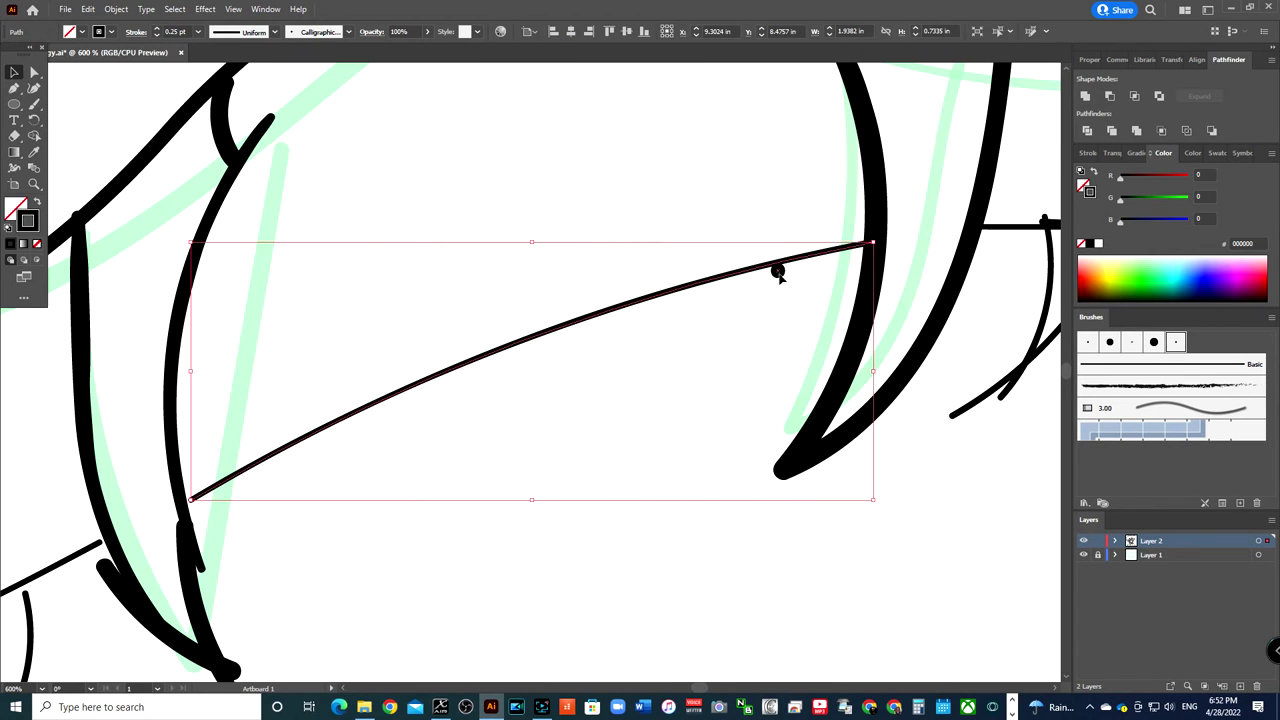
drag(333, 423, 350, 463)
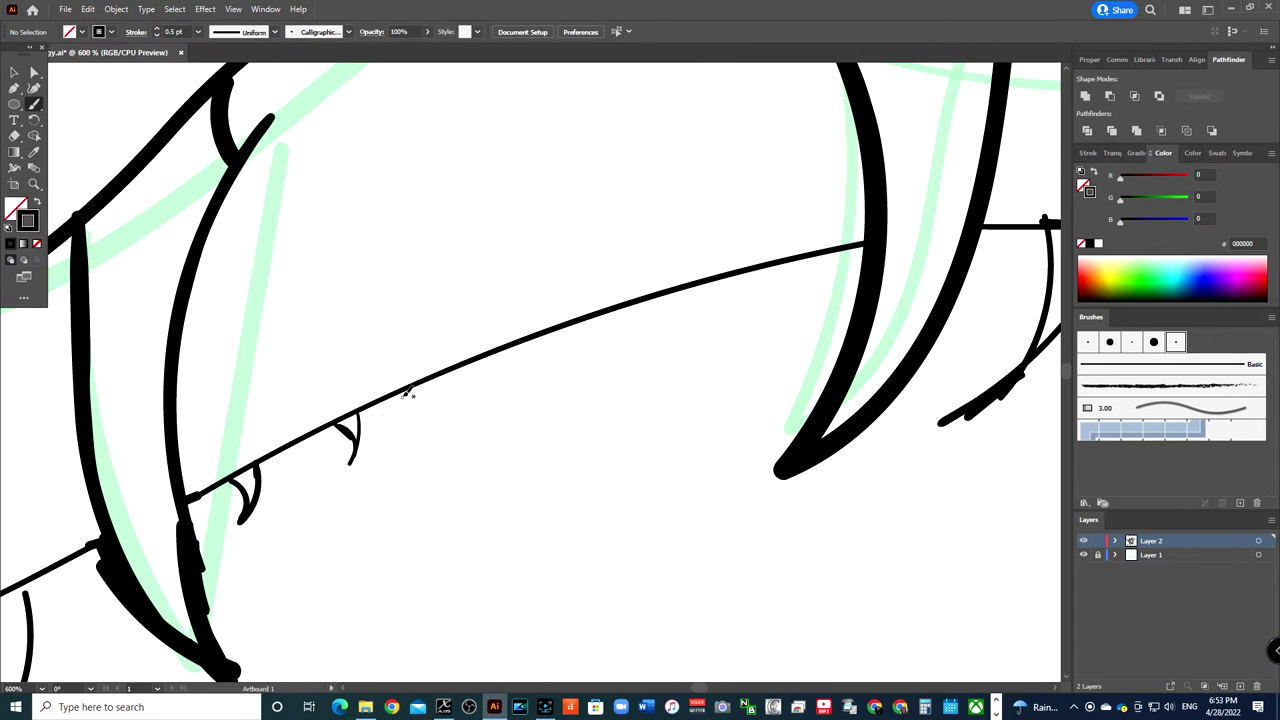
drag(528, 338, 537, 395)
drag(603, 318, 615, 370)
drag(664, 296, 690, 352)
key(ctrl+0)
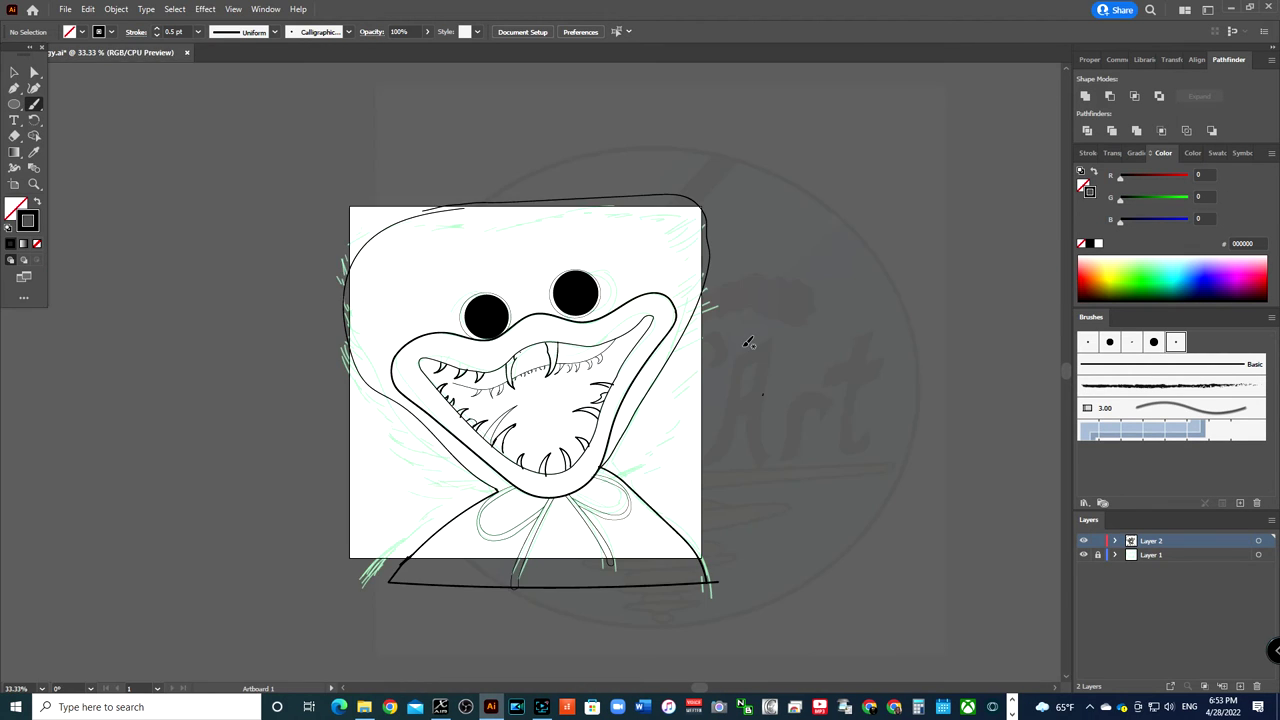
Reshape a small upper tooth stroke by adjusting its anchor points.
key(ctrl+1)
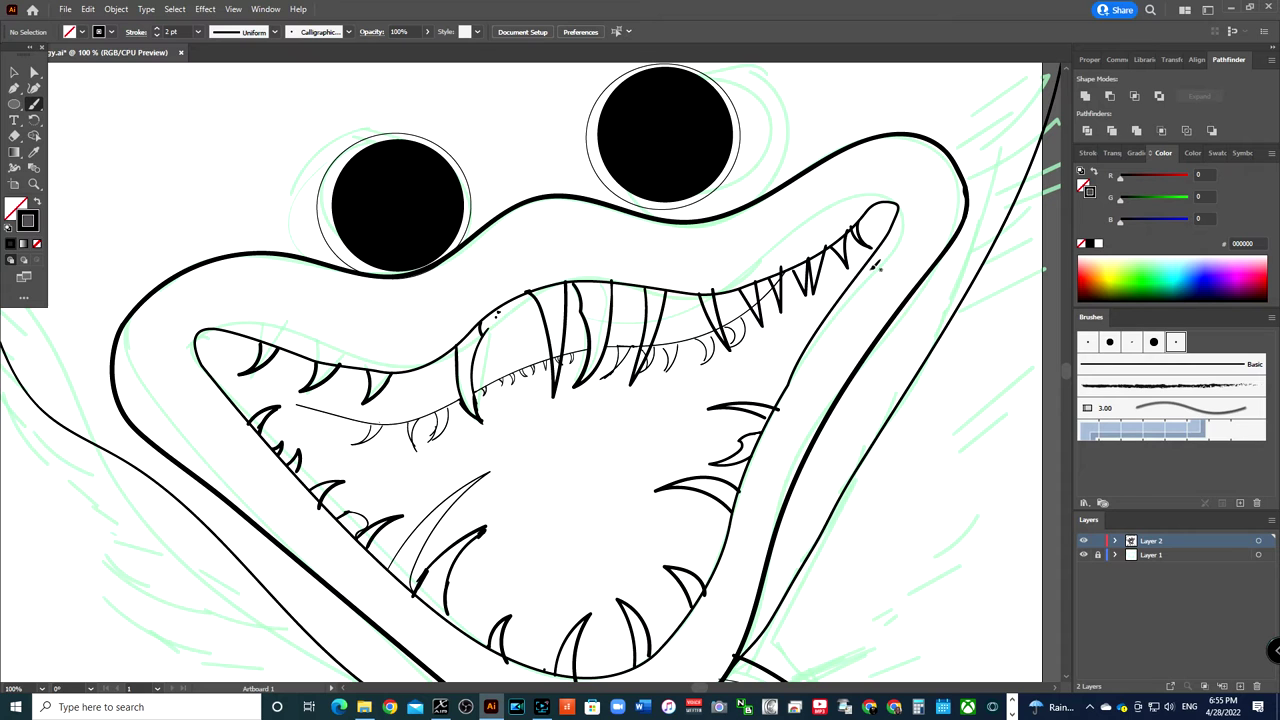
key(p)
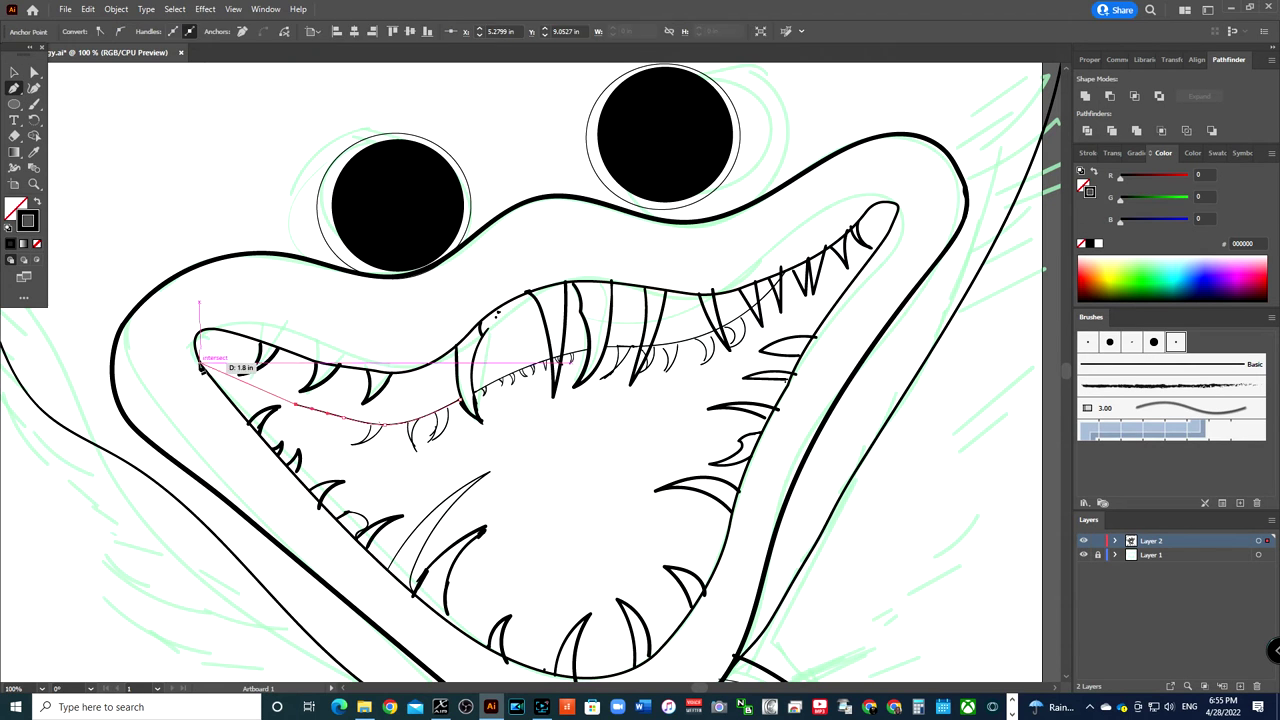
key(ctrl+plus)
key(ctrl+plus)
key(ctrl+plus)
key(a)
scroll(530, 370, left, 4)
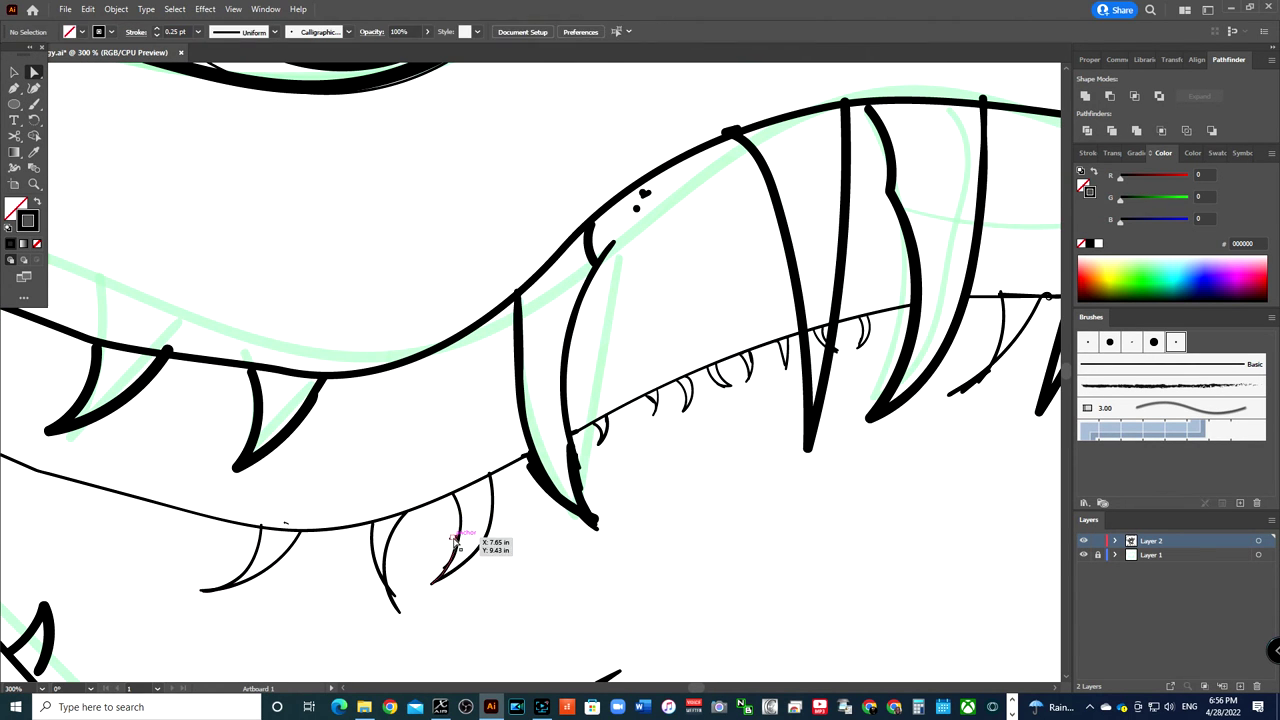
drag(966, 397, 1012, 290)
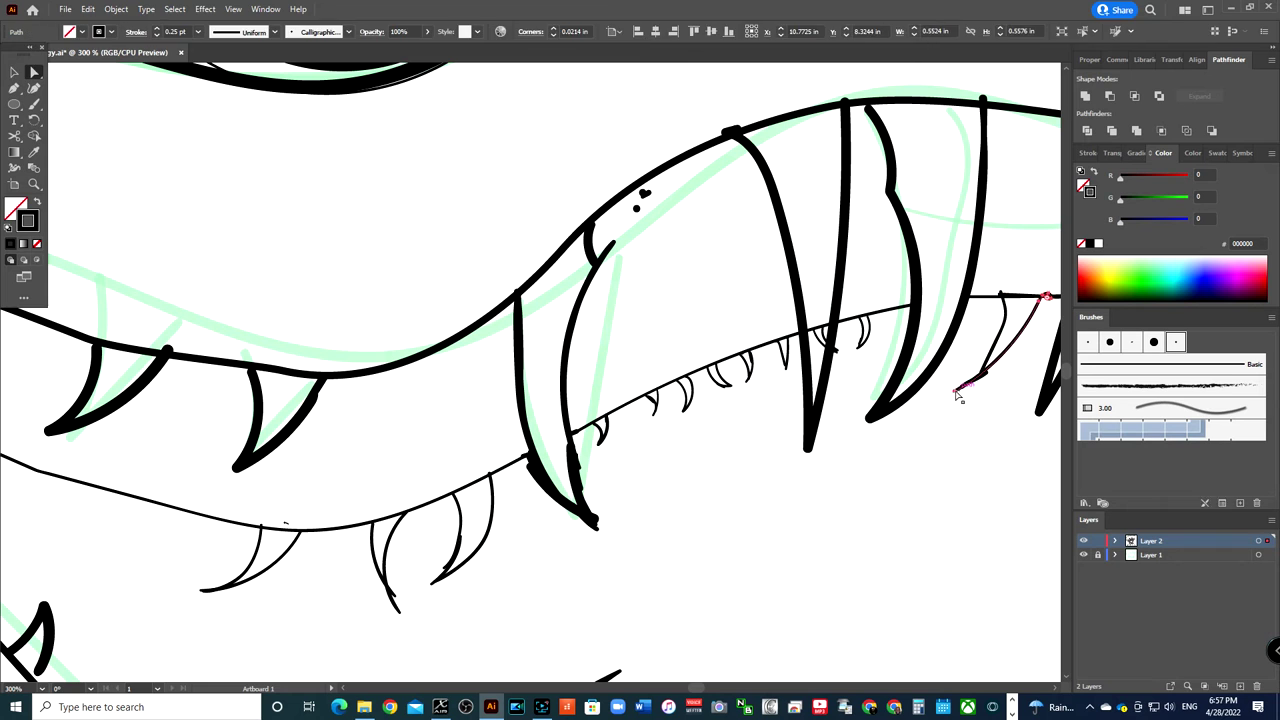
scroll(1000, 400, down, 3)
scroll(950, 320, up, 2)
scroll(908, 268, up, 1)
scroll(908, 268, up, 1)
scroll(860, 240, up, 2)
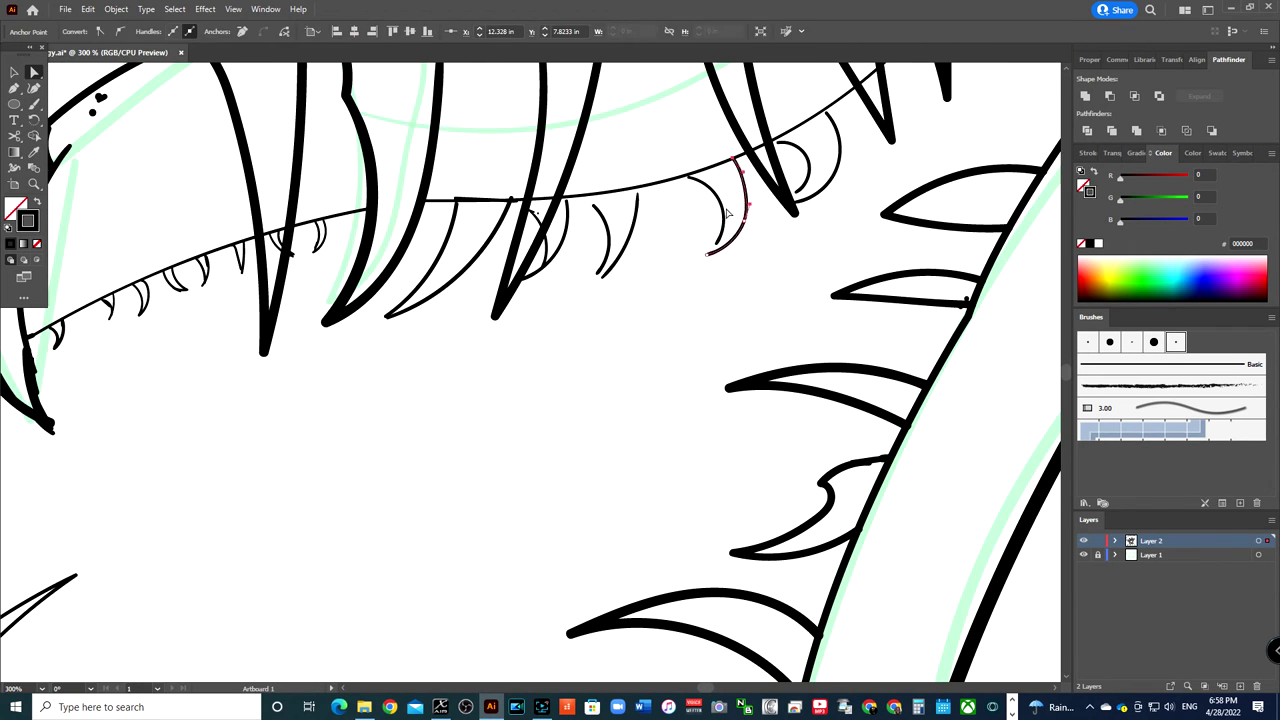
click(360, 357)
scroll(777, 130, up, 3)
scroll(914, 109, up, 1)
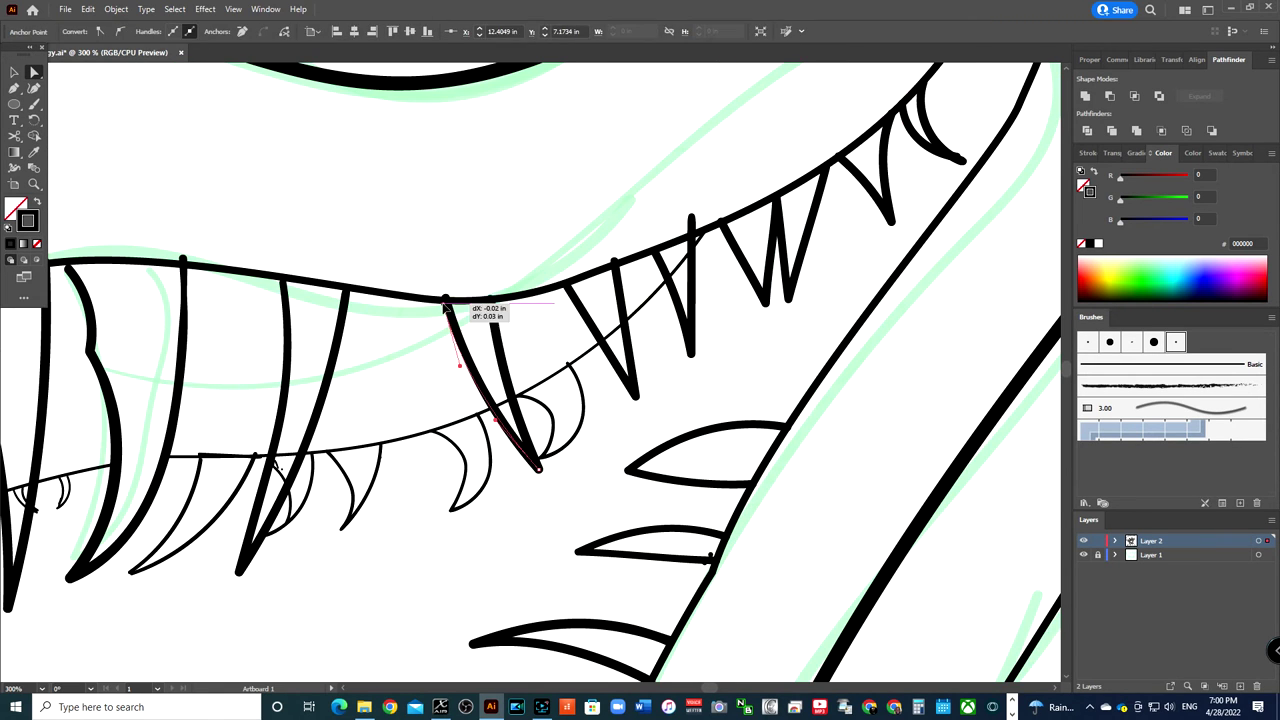
scroll(1050, 687, down, 5)
Check the thin lower tooth paths and zoom in on the small right-hand teeth cluster.
click(320, 548)
click(420, 560)
scroll(877, 307, up, 10)
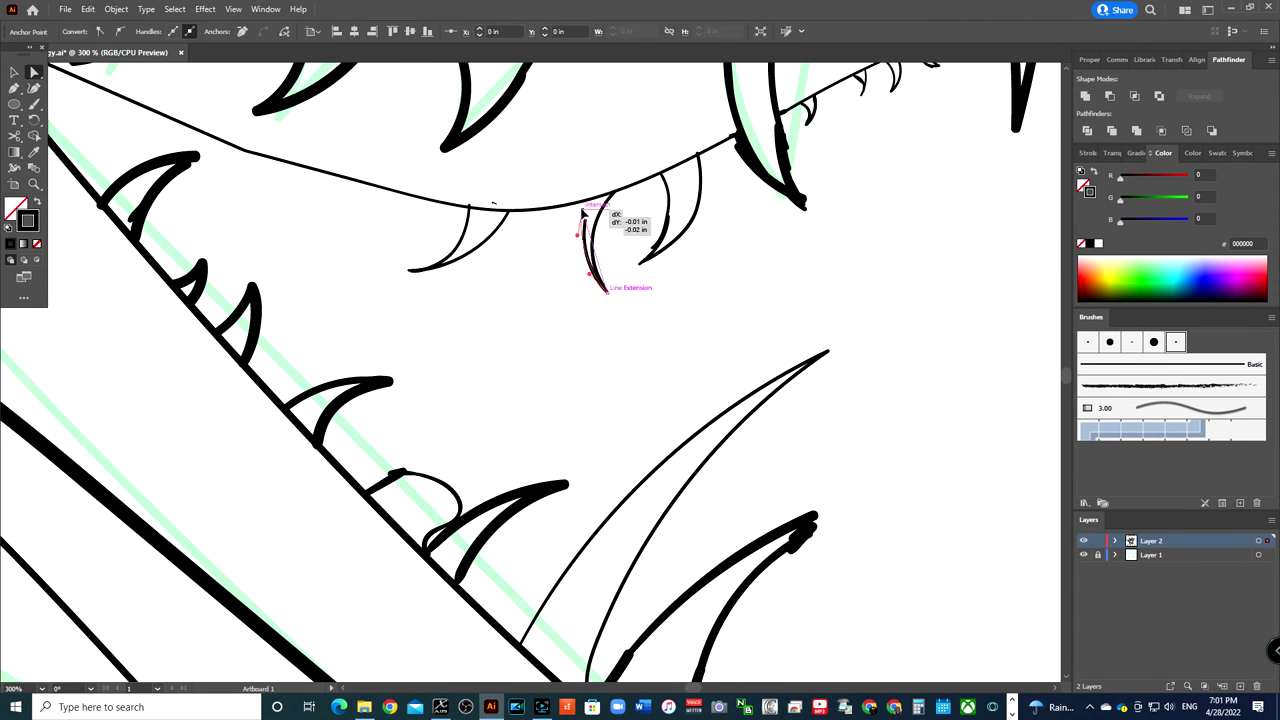
scroll(877, 307, down, 3)
key(ctrl+0)
key(ctrl+1)
key(b)
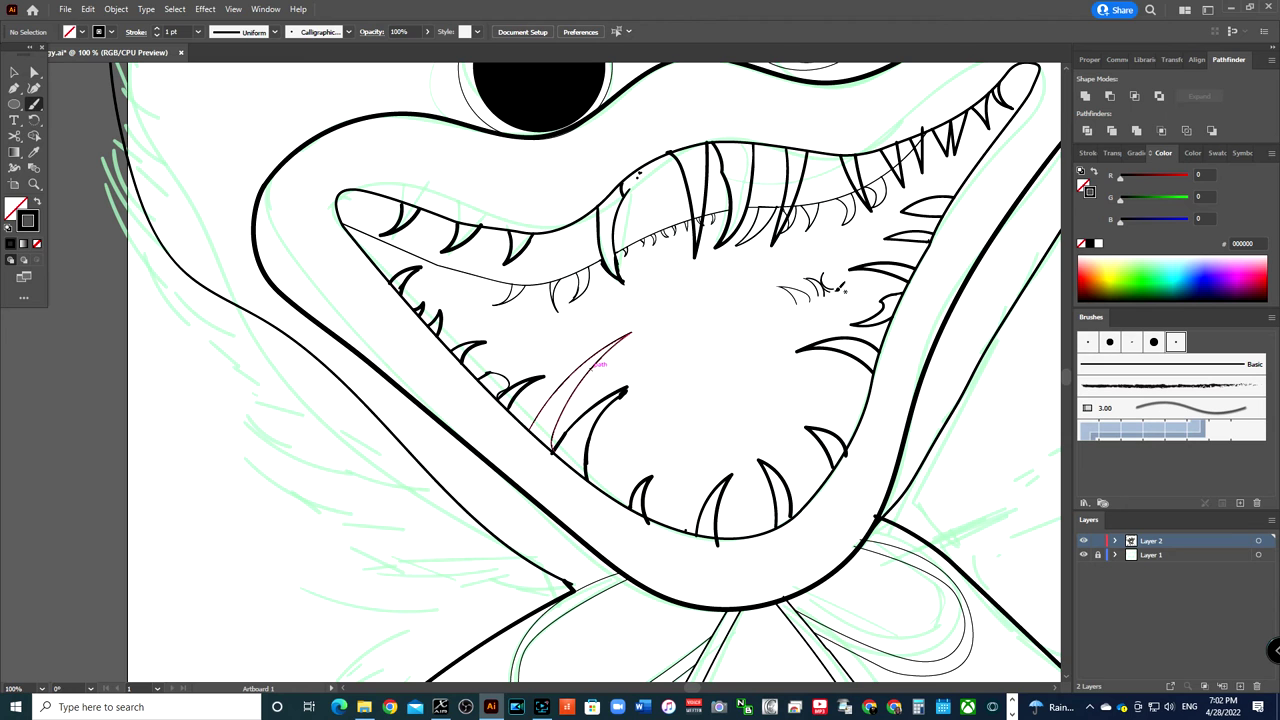
key(ctrl+plus)
key(ctrl+plus)
key(ctrl+plus)
scroll(618, 302, right, 5)
scroll(618, 302, up, 2)
key(a)
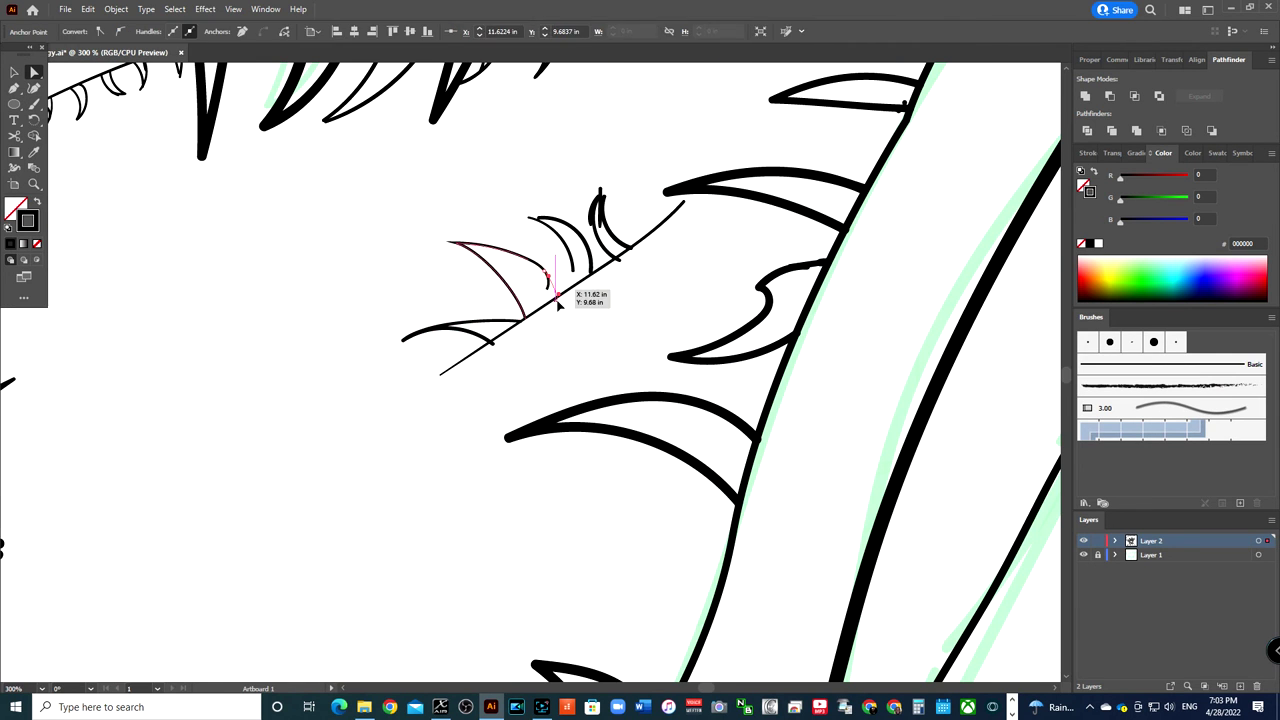
Draw a thin curved Pen line across the lower mouth.
key(ctrl+minus)
key(p)
click(343, 371)
drag(235, 400, 271, 190)
key(ctrl+minus)
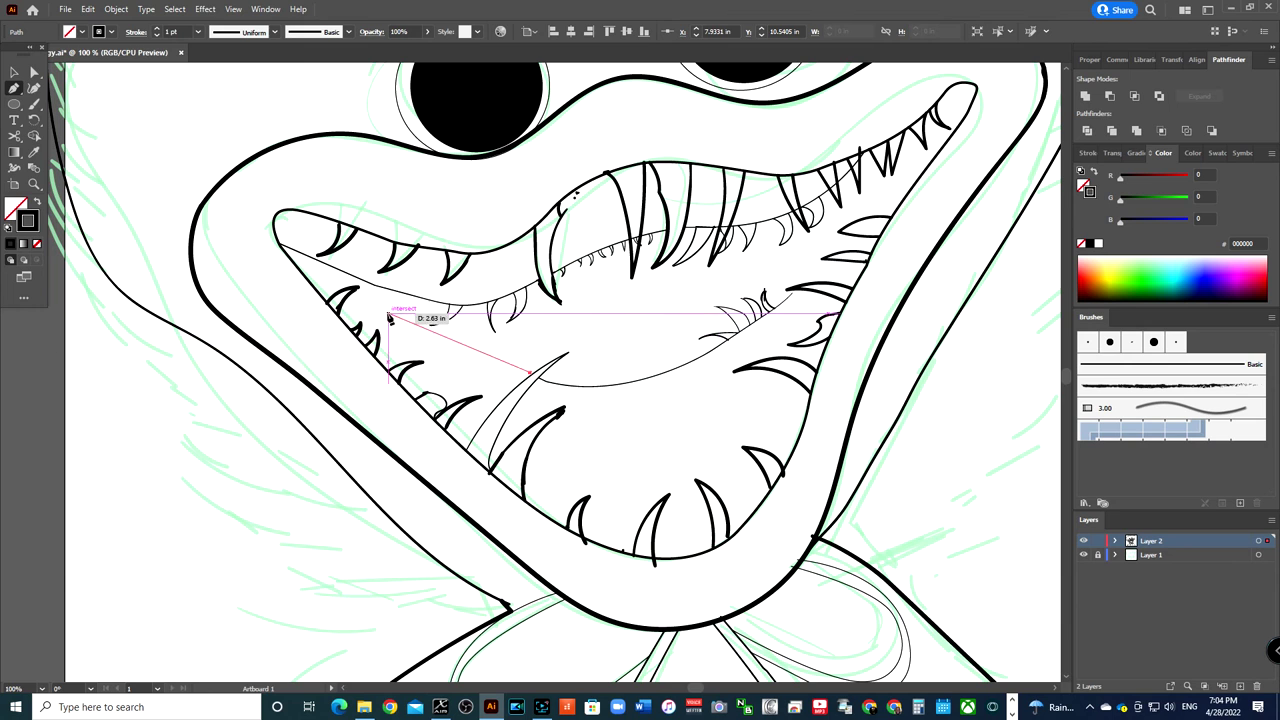
scroll(720, 323, up, 5)
scroll(720, 323, down, 3)
scroll(686, 403, down, 4)
scroll(681, 407, up, 4)
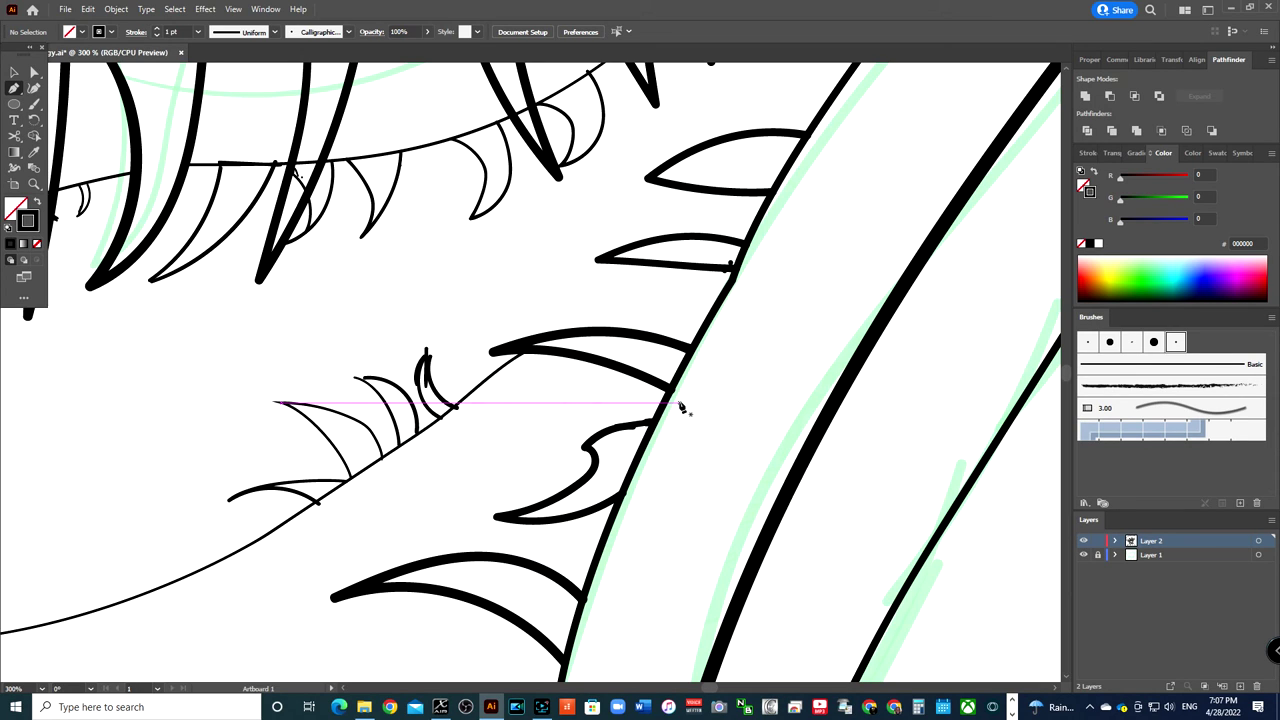
key(ctrl+minus)
key(ctrl+minus)
key(ctrl+minus)
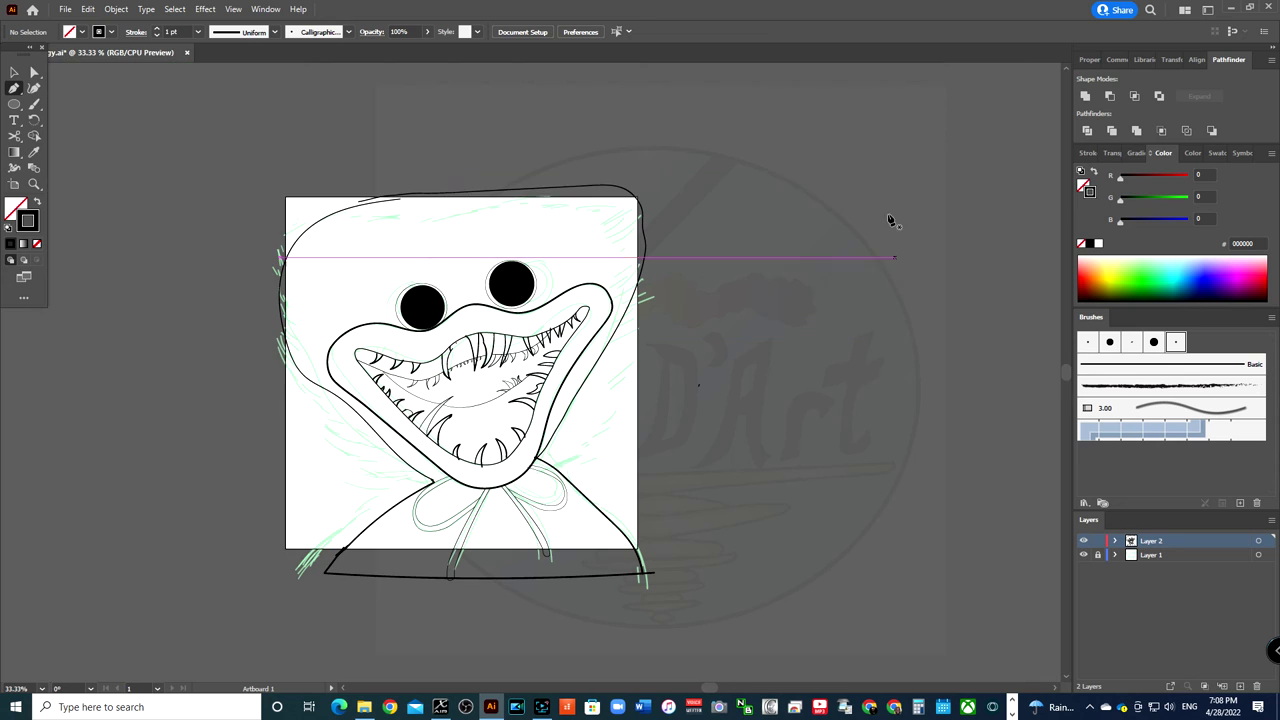
Hide the green sketch layer and drag the head outline's top anchor to the right.
click(1083, 554)
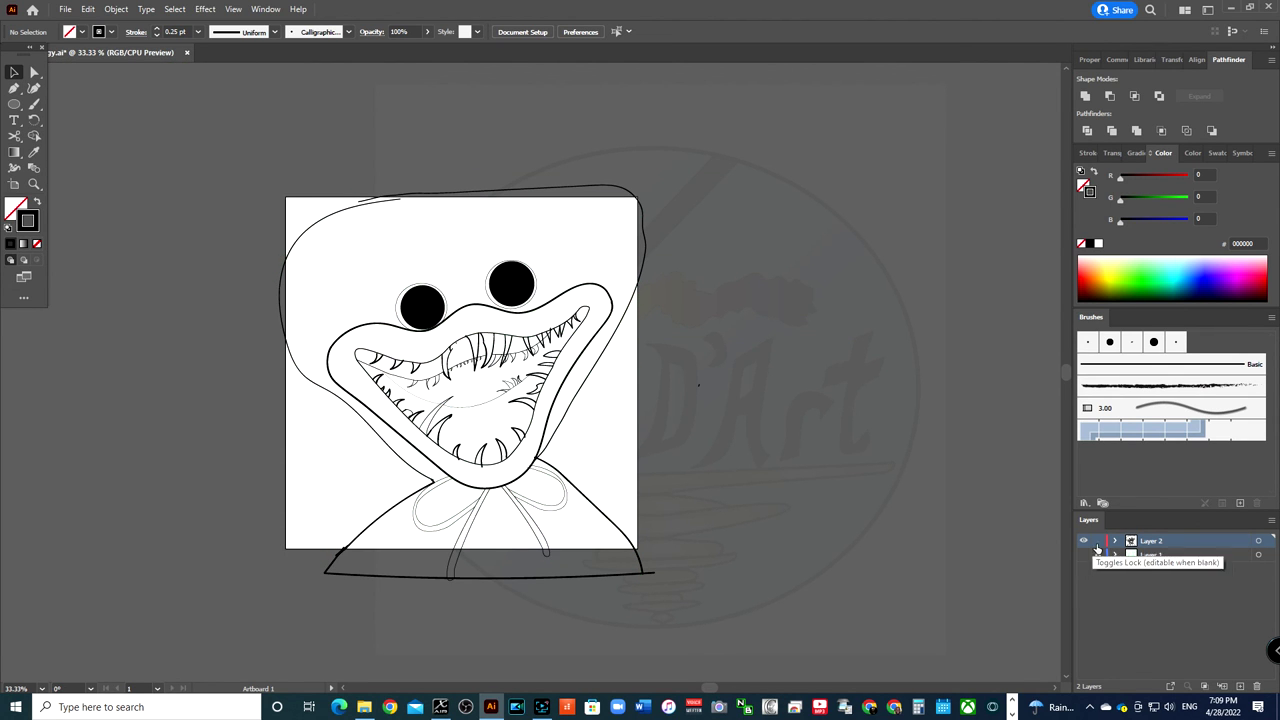
scroll(494, 289, up, 4)
scroll(321, 201, up, 3)
key(a)
click(320, 200)
drag(321, 201, 505, 188)
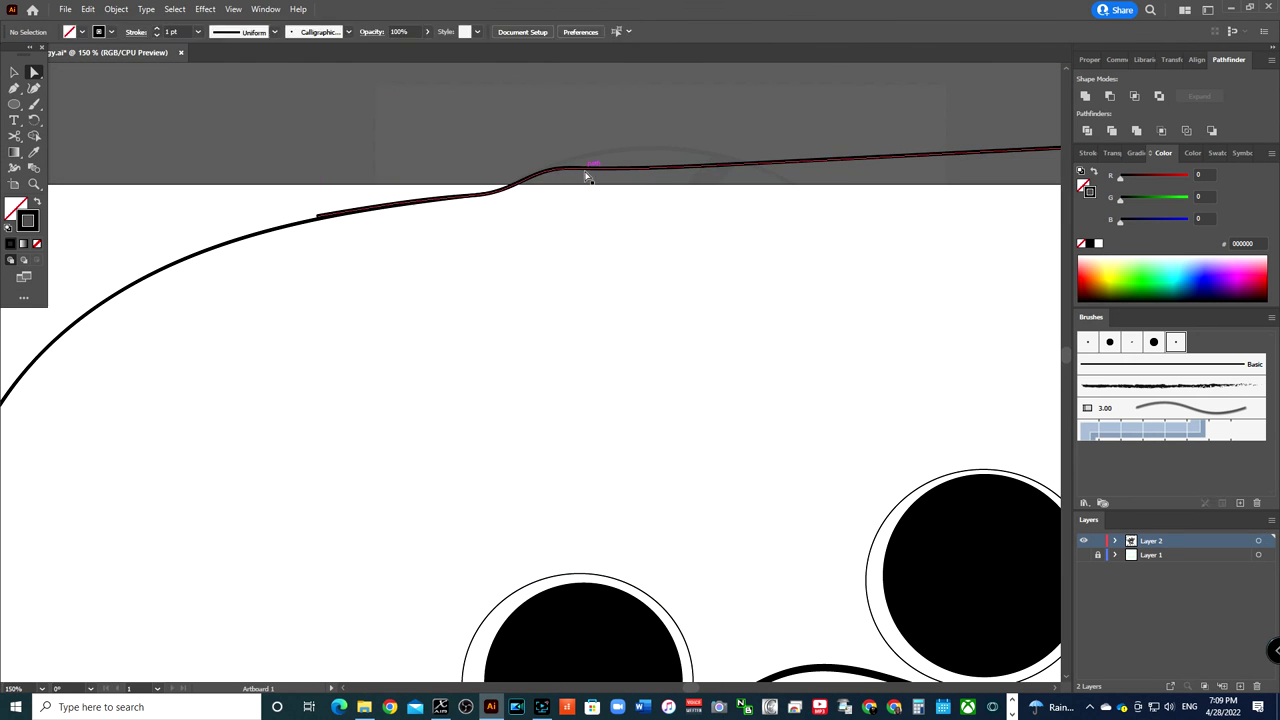
key(ctrl+minus)
key(ctrl+minus)
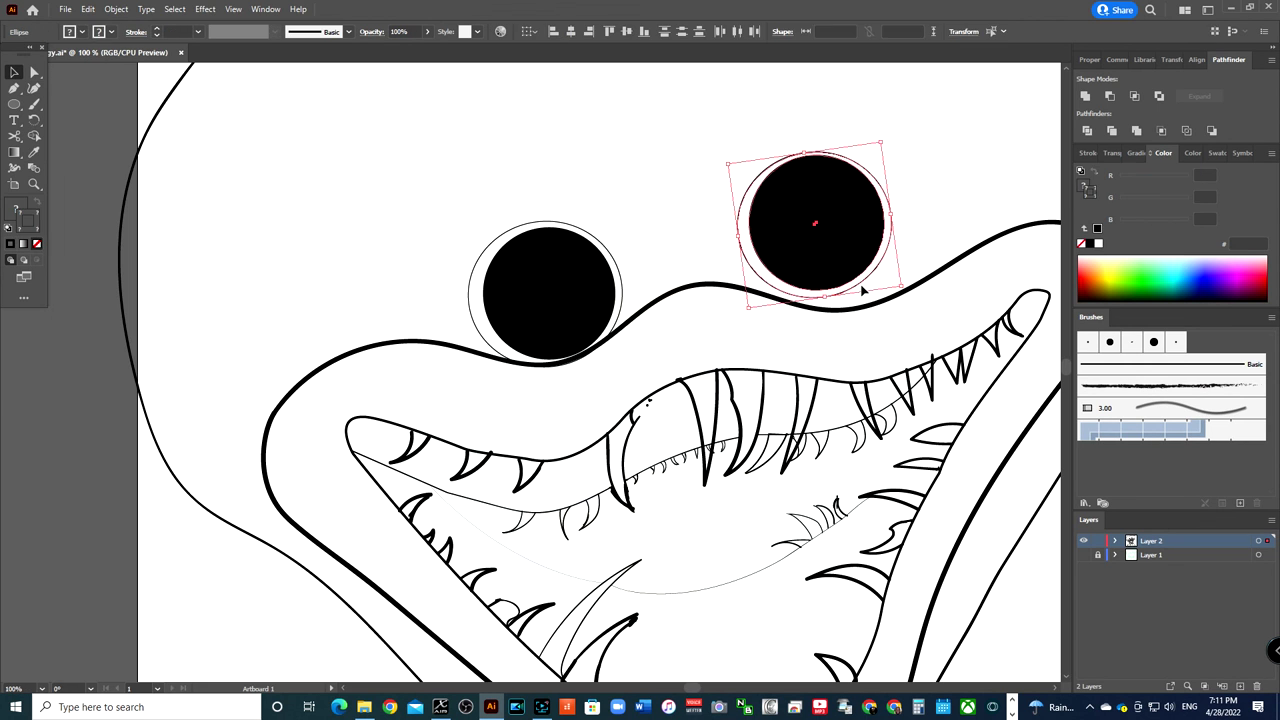
Move and enlarge the eye circles so both sit centred in their outer rings.
drag(862, 290, 838, 215)
drag(562, 279, 556, 261)
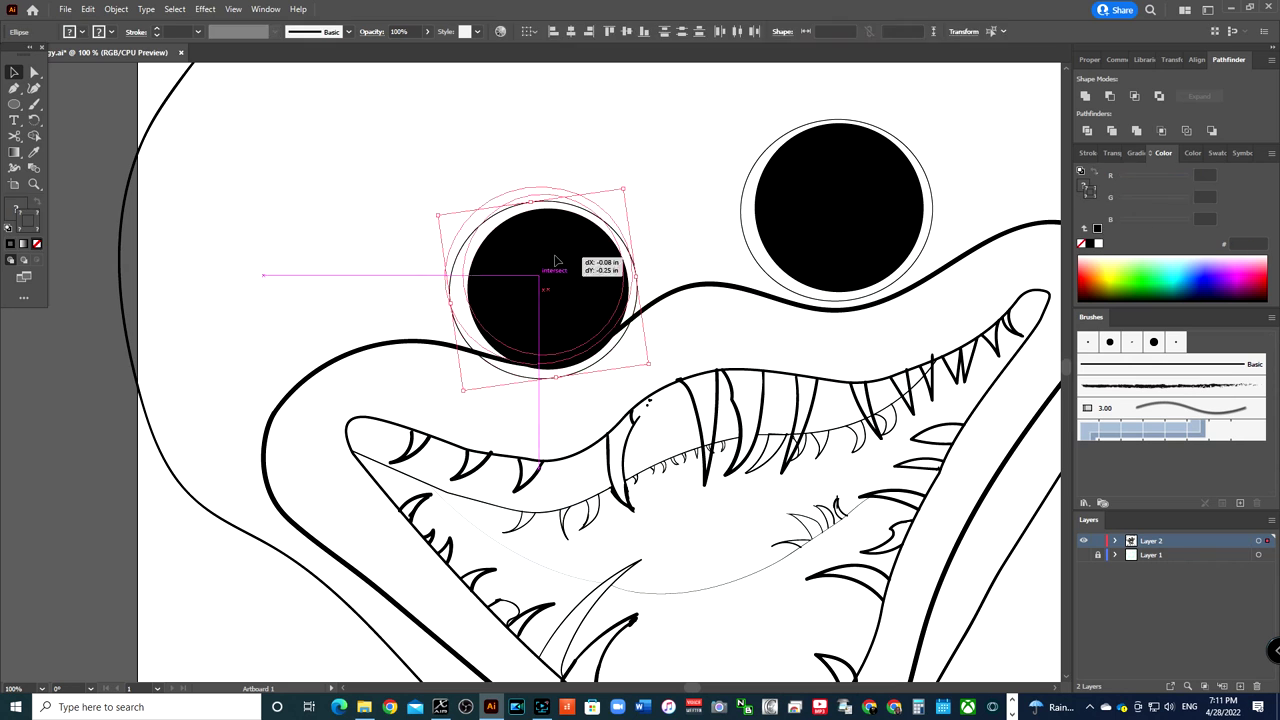
key(ctrl+minus)
key(ctrl+minus)
key(ctrl+minus)
key(ctrl+plus)
click(797, 246)
key(a)
click(812, 303)
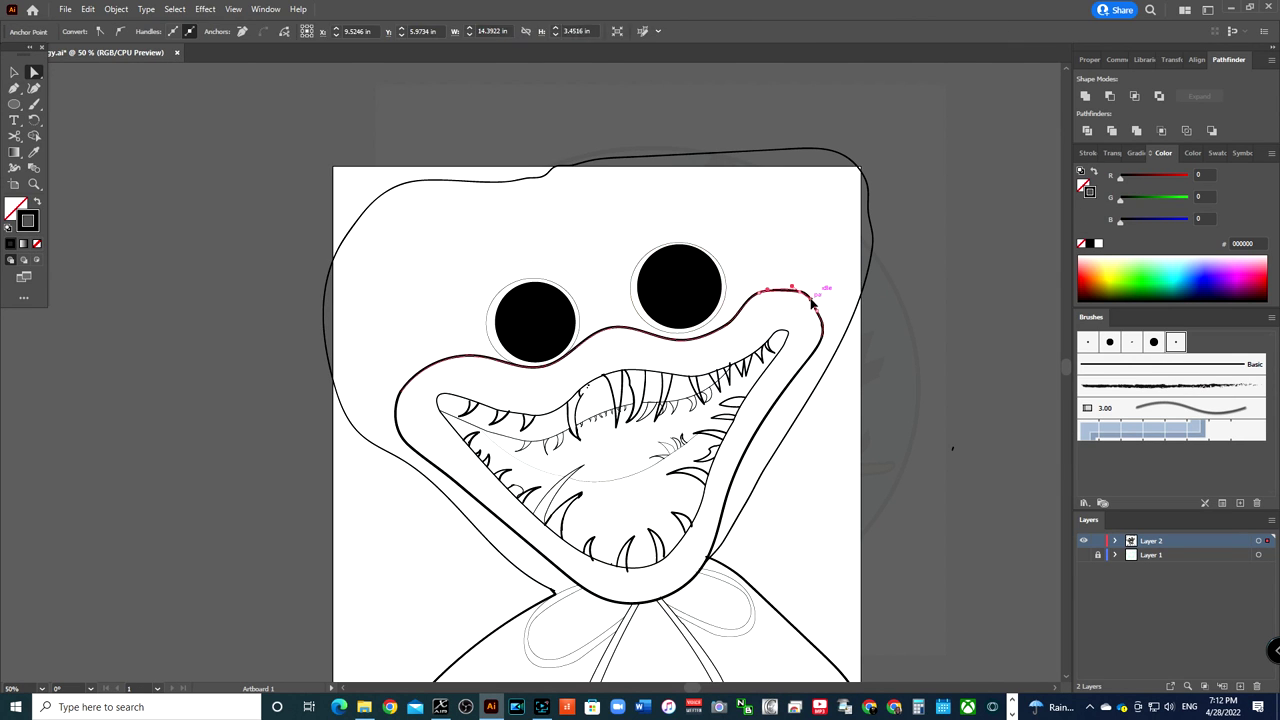